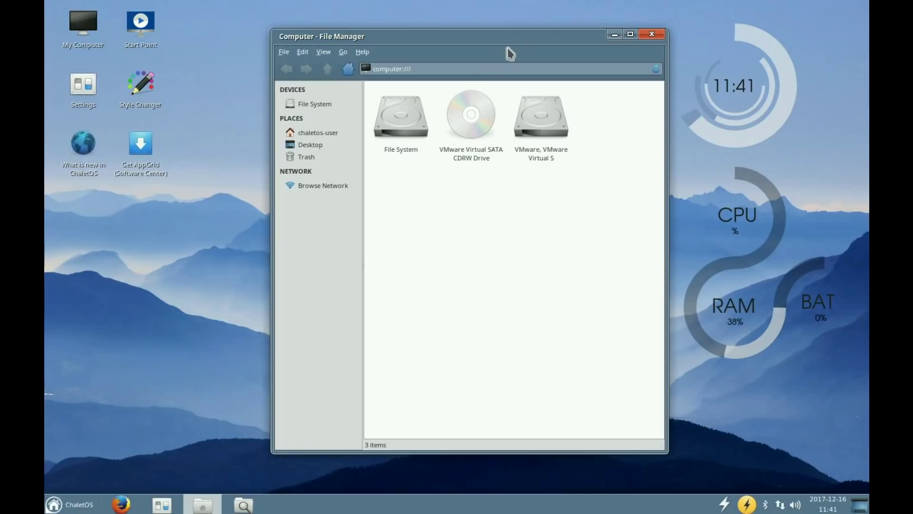
View the file manager's About information, moving its windows around the desktop, and clear all windows to show the desktop.
mouse_move(532, 38)
left_mouse_down()
mouse_move(361, 47)
mouse_move(693, 65)
mouse_move(373, 51)
mouse_move(577, 55)
mouse_move(402, 44)
mouse_move(550, 42)
left_mouse_up()
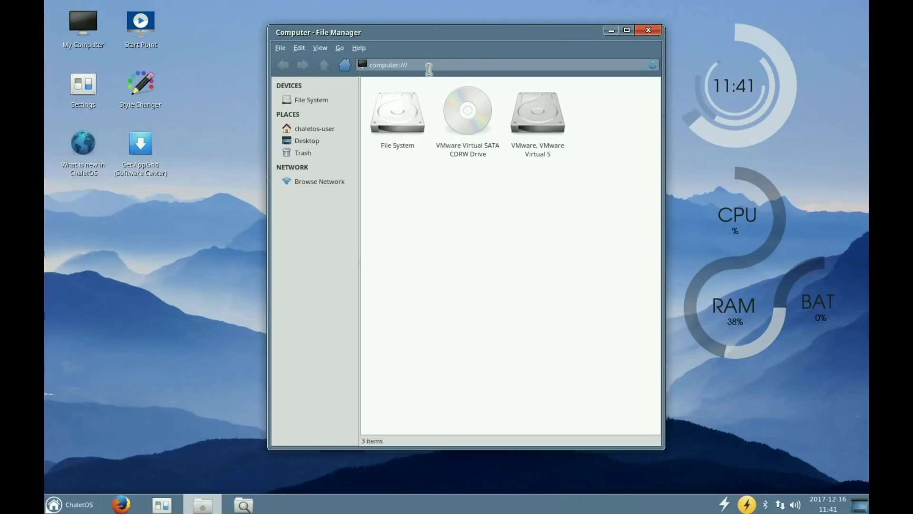
left_click_drag(491, 30, 454, 45)
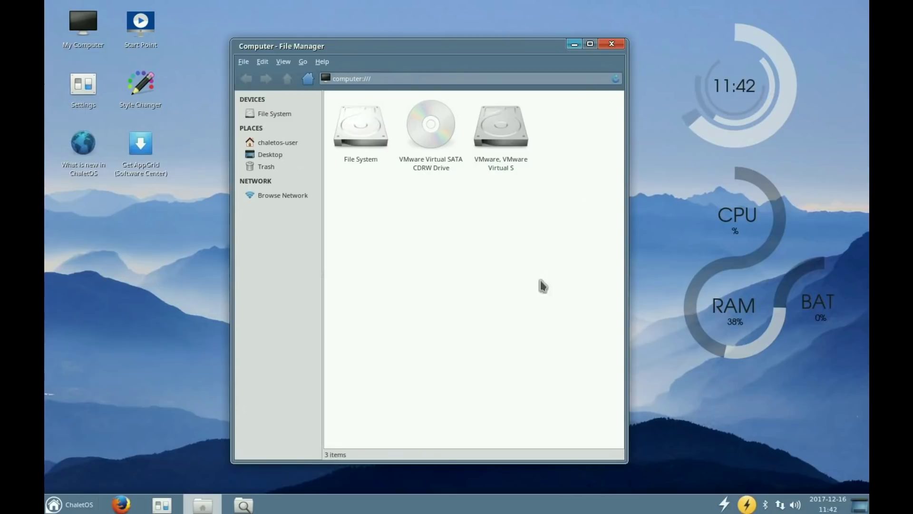
left_click(321, 62)
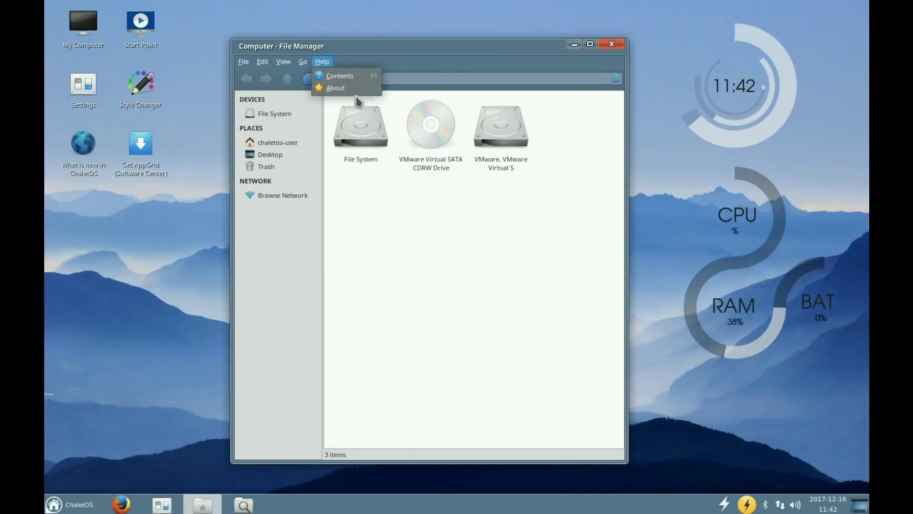
left_click(343, 90)
left_click_drag(459, 152, 406, 171)
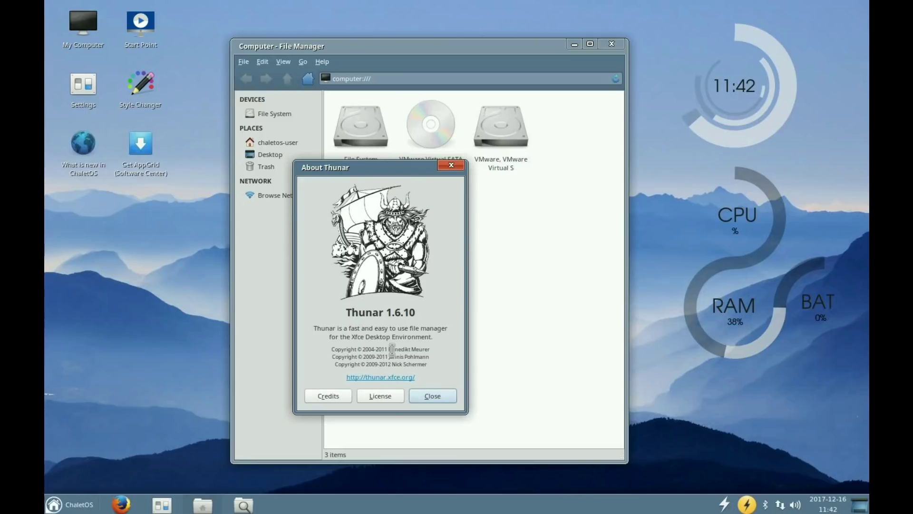
left_click_drag(399, 169, 330, 163)
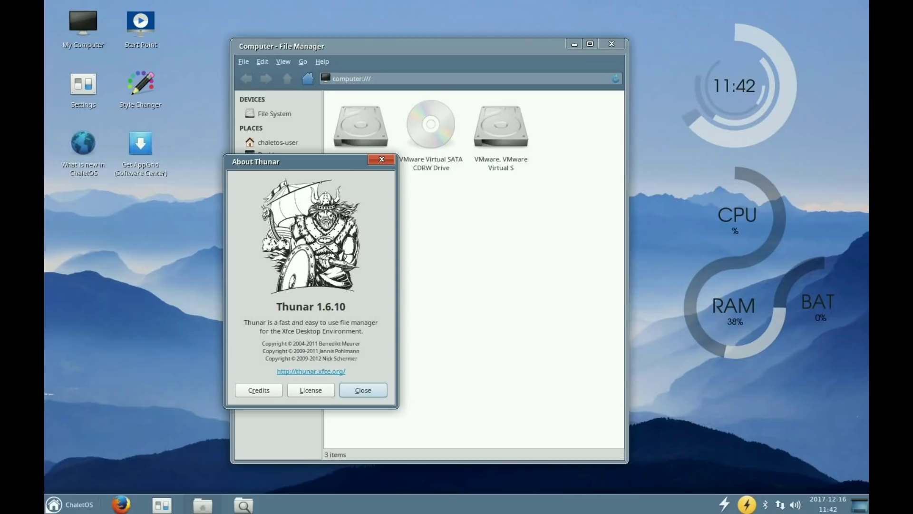
key("ctrl+alt+d")
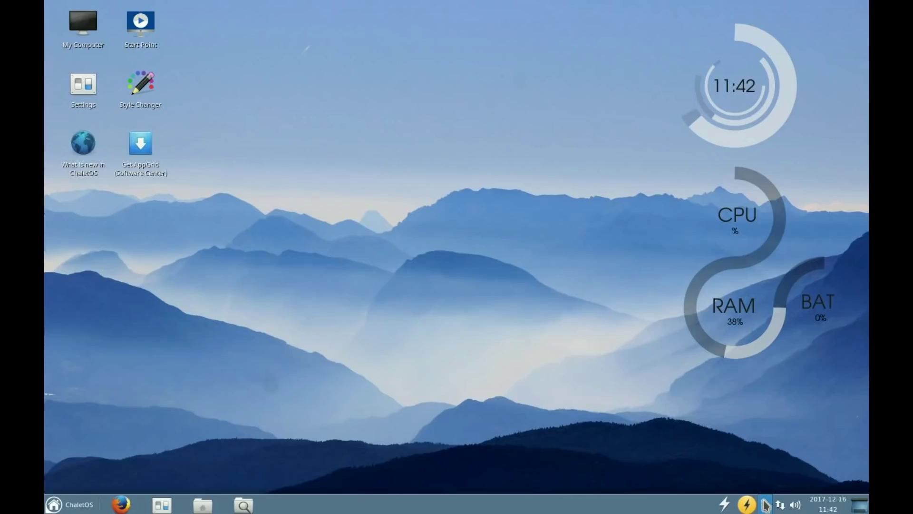
Look over the ChaletOS application list, and open the "What is new in ChaletOS" page and reload it.
left_click(69, 502)
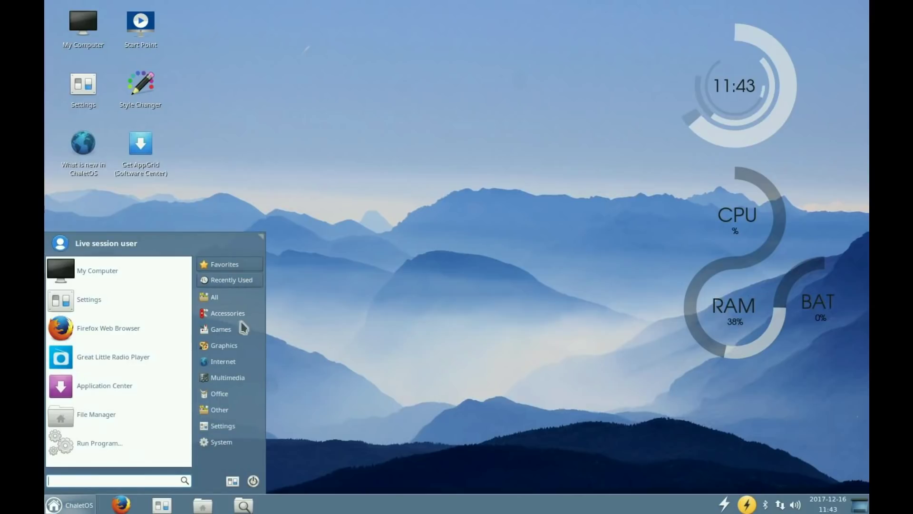
left_click(183, 134)
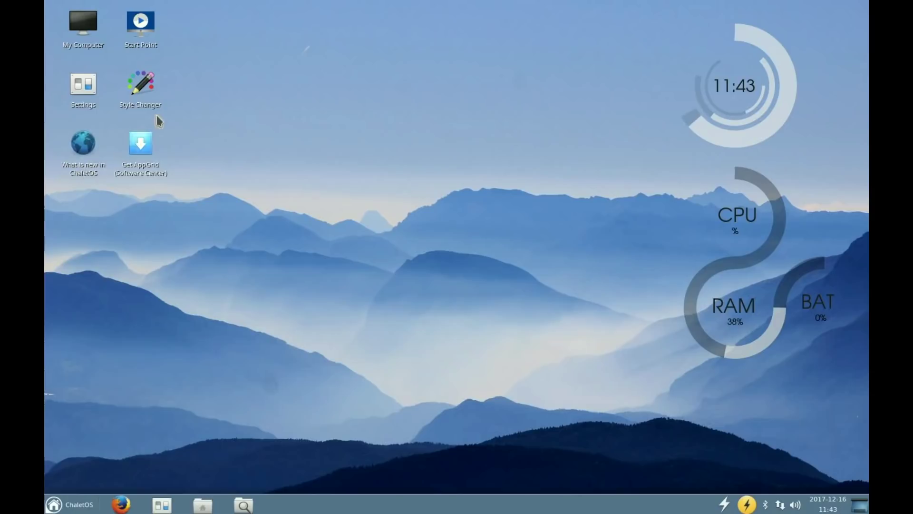
double_click(76, 180)
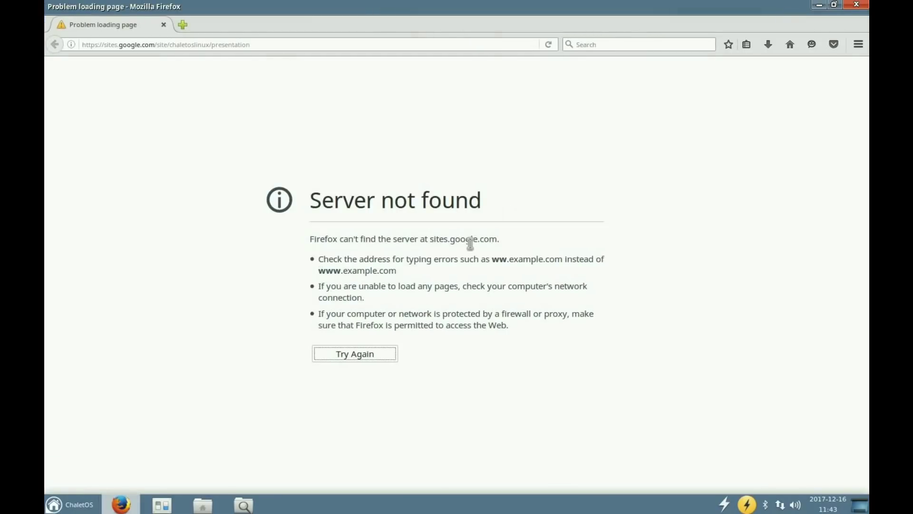
left_click(548, 47)
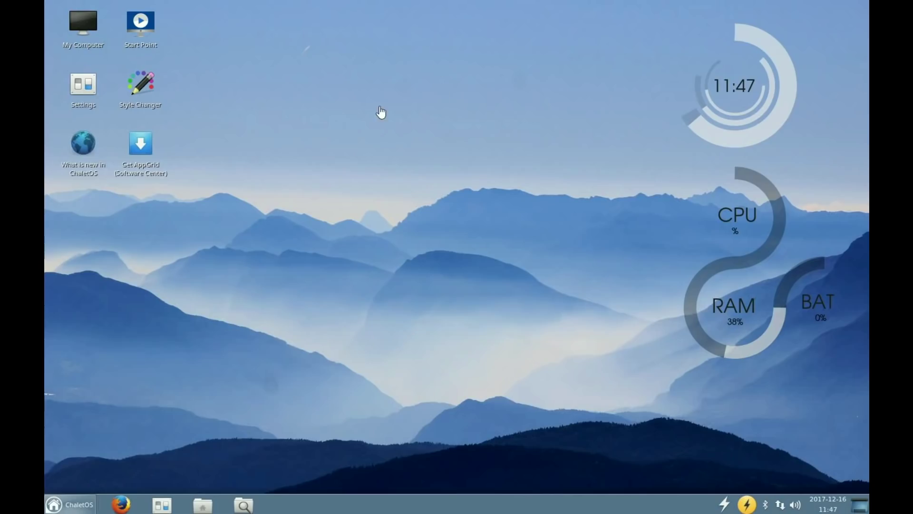
Open the desktop settings and review the icon and menu options before returning to the wallpaper choices.
right_click(277, 101)
key("Return")
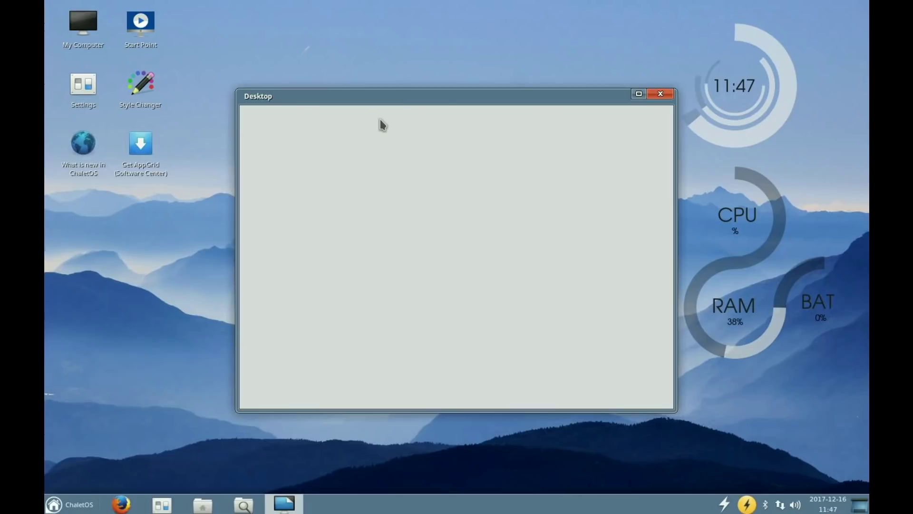
left_click_drag(368, 80, 323, 50)
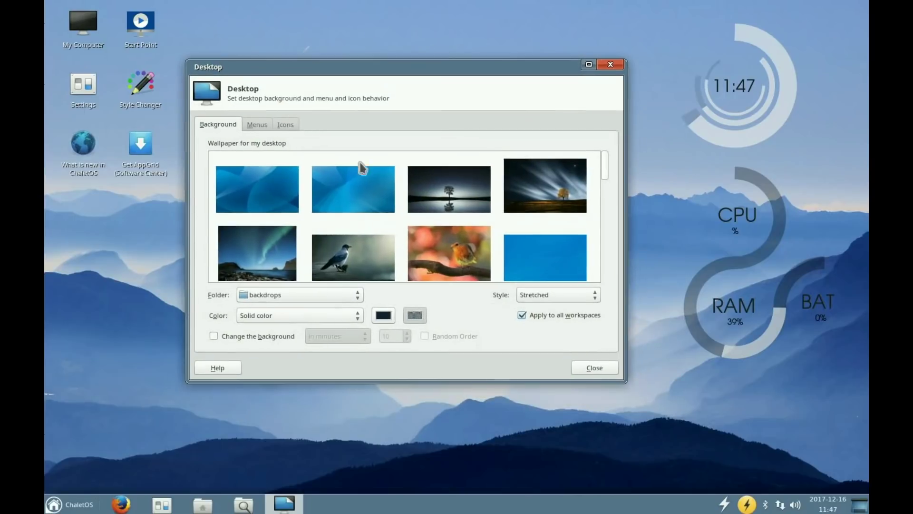
left_click(289, 124)
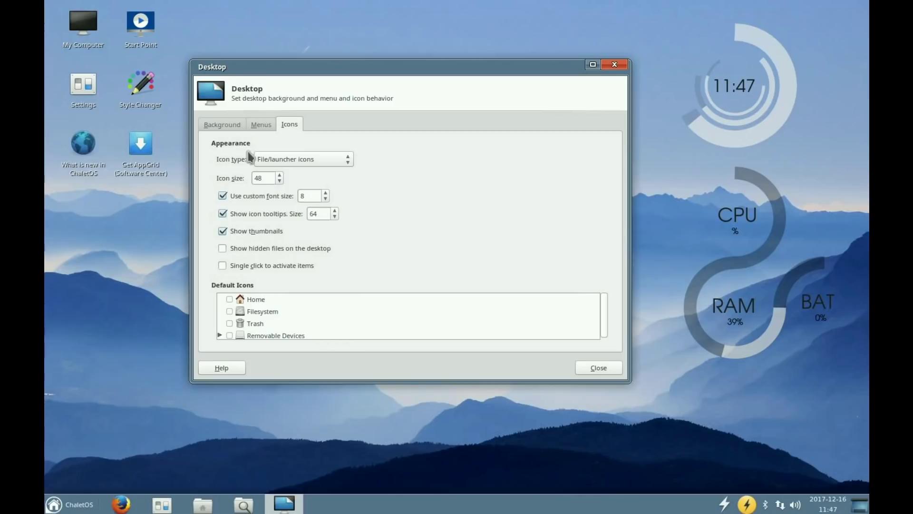
left_click(256, 122)
left_click(210, 125)
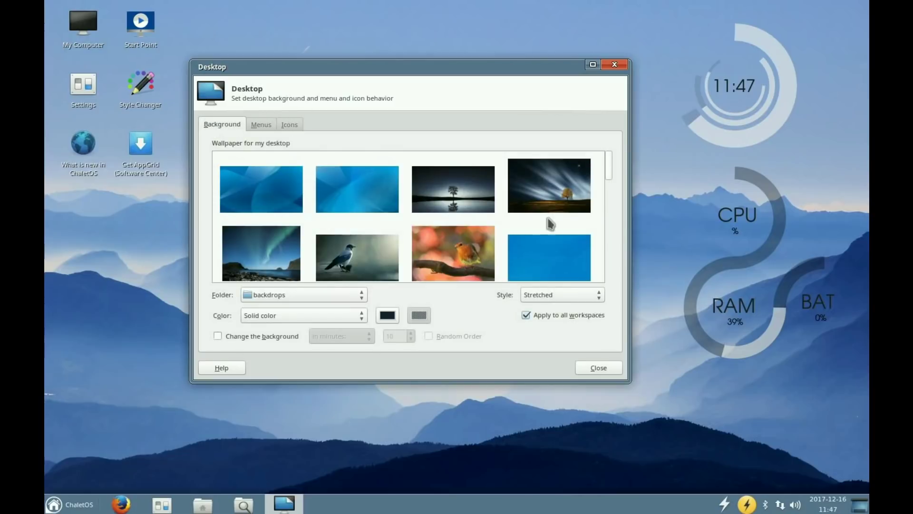
Browse the backdrops in an enlarged settings window and try the orange cup with spilled coffee beans as wallpaper.
left_click(593, 65)
scroll(417, 188, "down", 10)
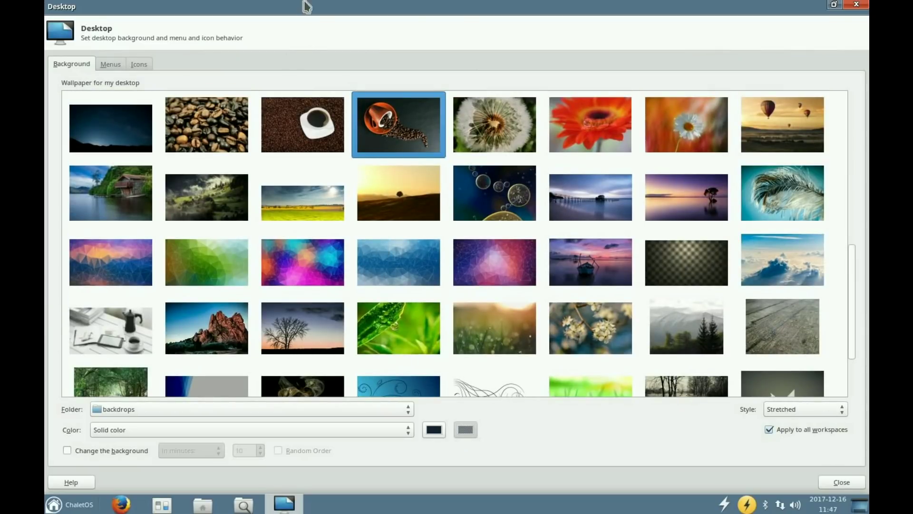
left_click_drag(565, 76, 578, 80)
Set the starry purple night sky over the snowy mountain peak as wallpaper and close the desktop settings.
scroll(470, 175, "down", 3)
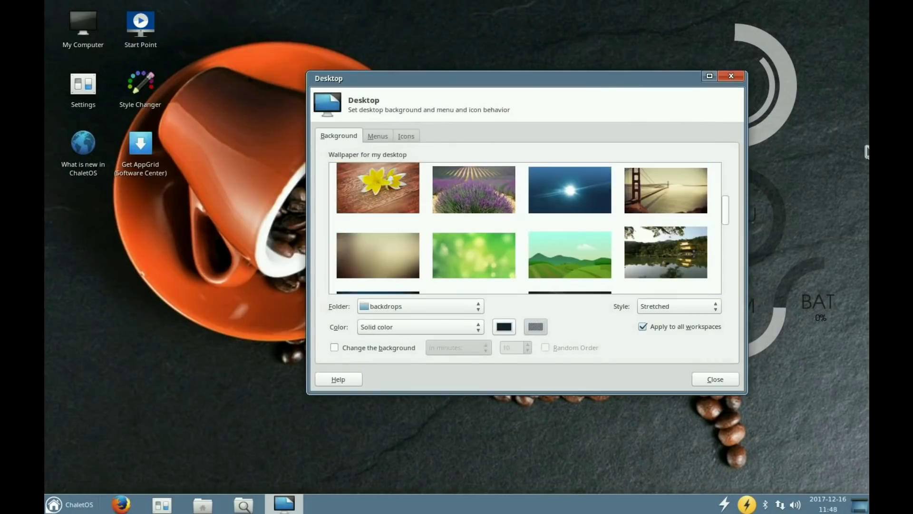
scroll(550, 231, "down", 5)
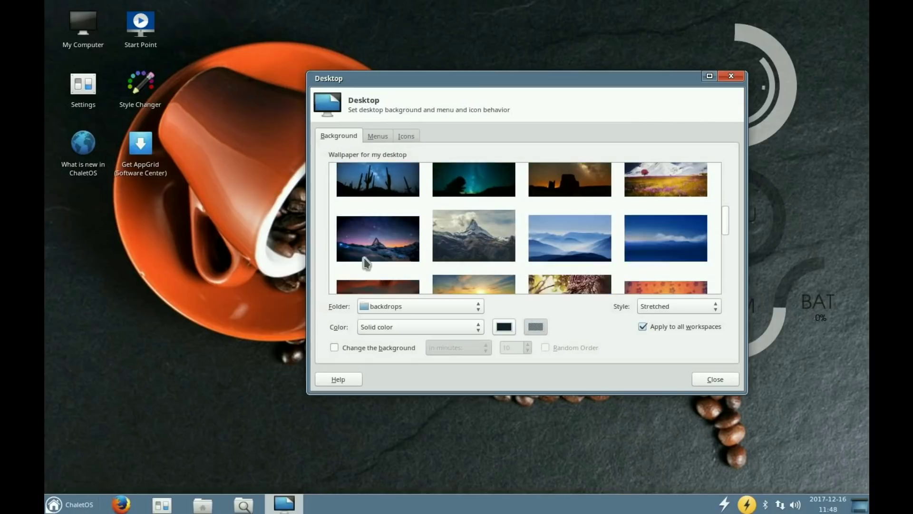
left_click(383, 231)
left_click(568, 232)
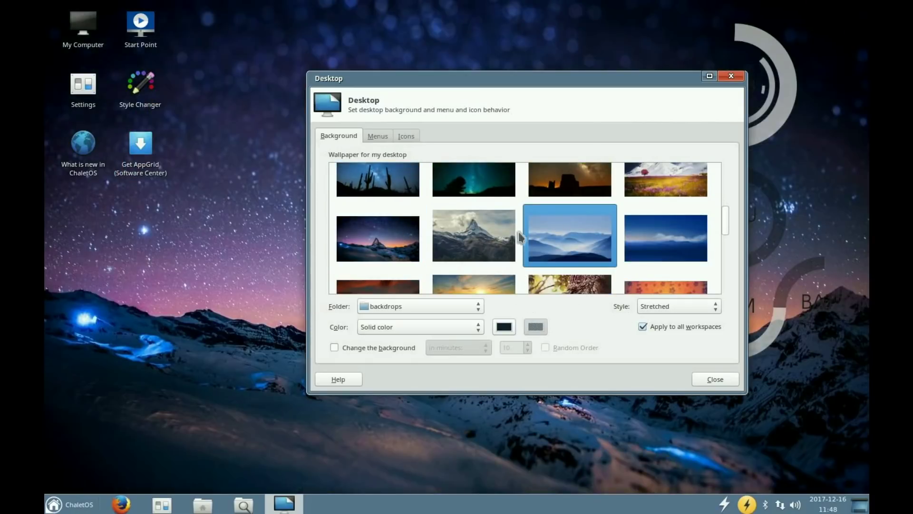
left_click(385, 235)
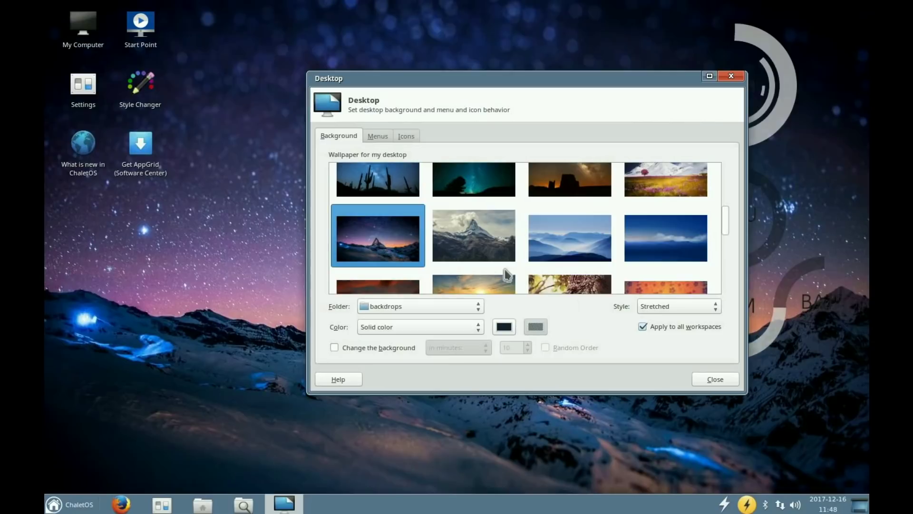
left_click(732, 76)
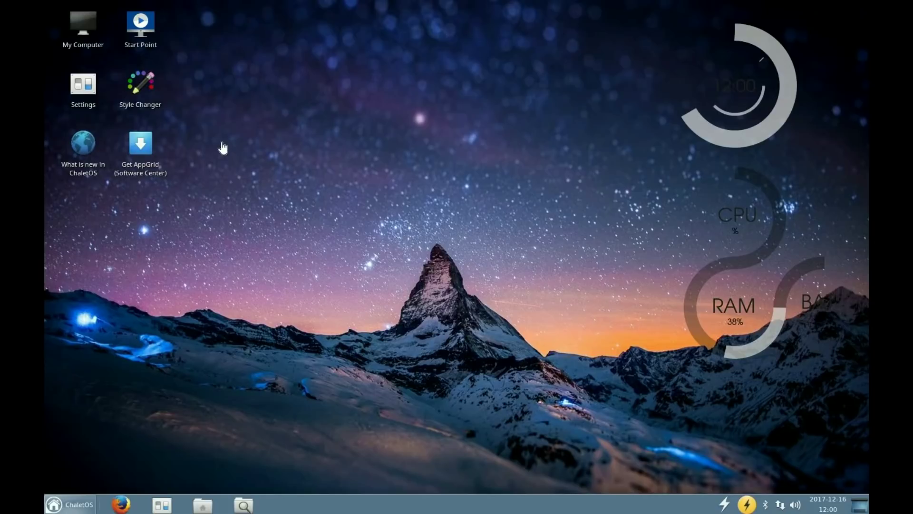
Open Style Changer and apply the Ambiance Modern style to the desktop.
double_click(141, 86)
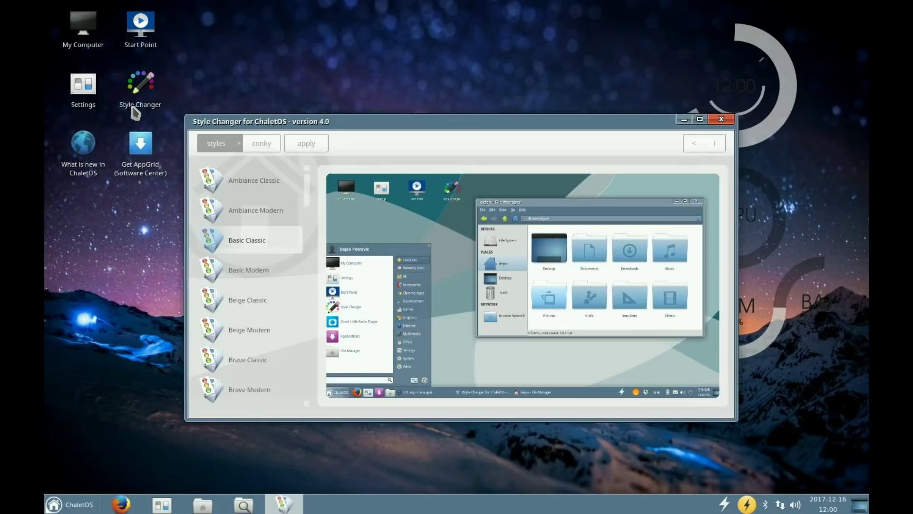
left_click_drag(395, 125, 402, 88)
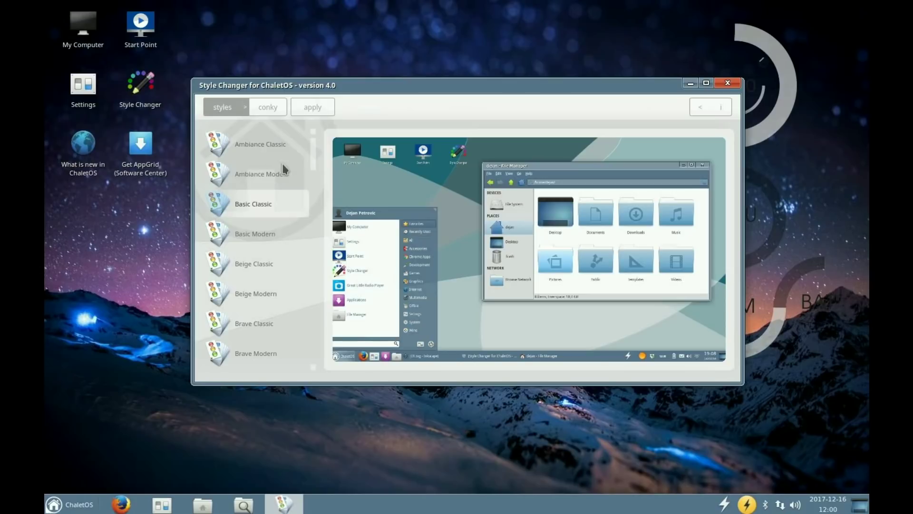
left_click(268, 141)
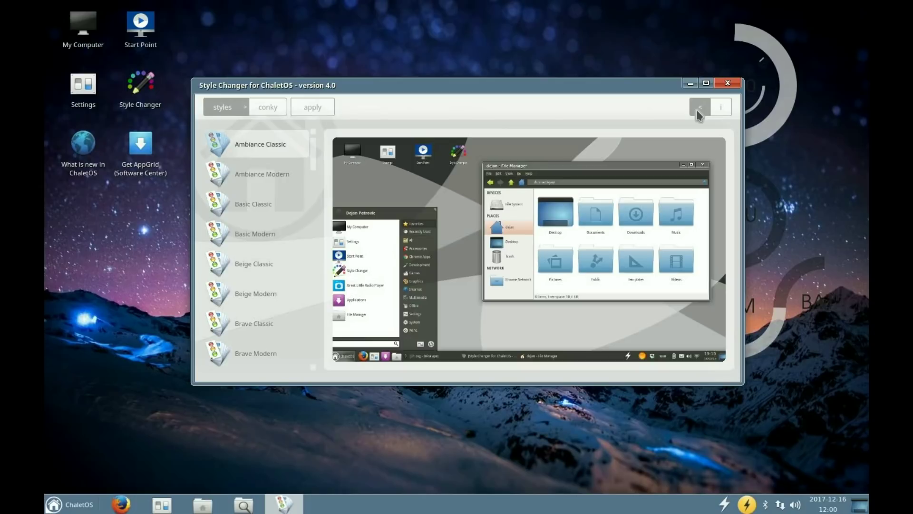
left_click(315, 116)
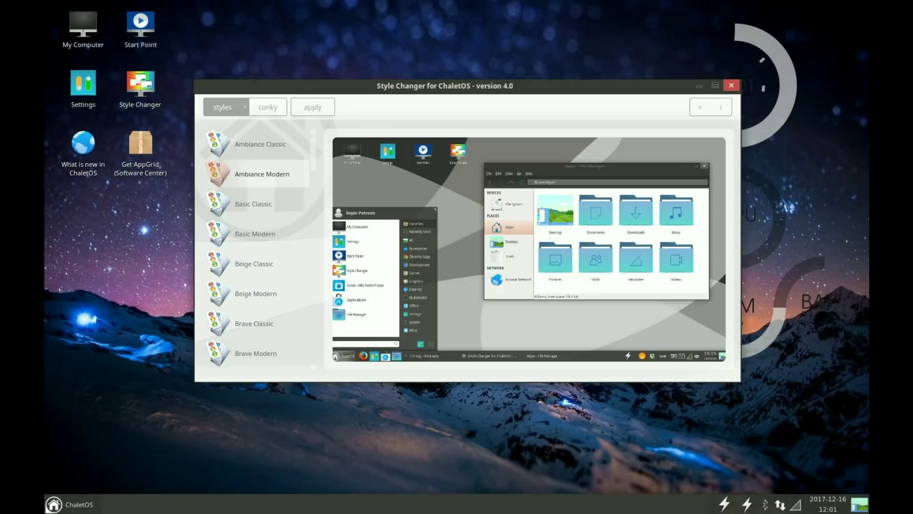
Preview the Basic, Beige and Elegant Redmond styles in Classic and Modern versions, plus Evening Classic.
left_click(252, 206)
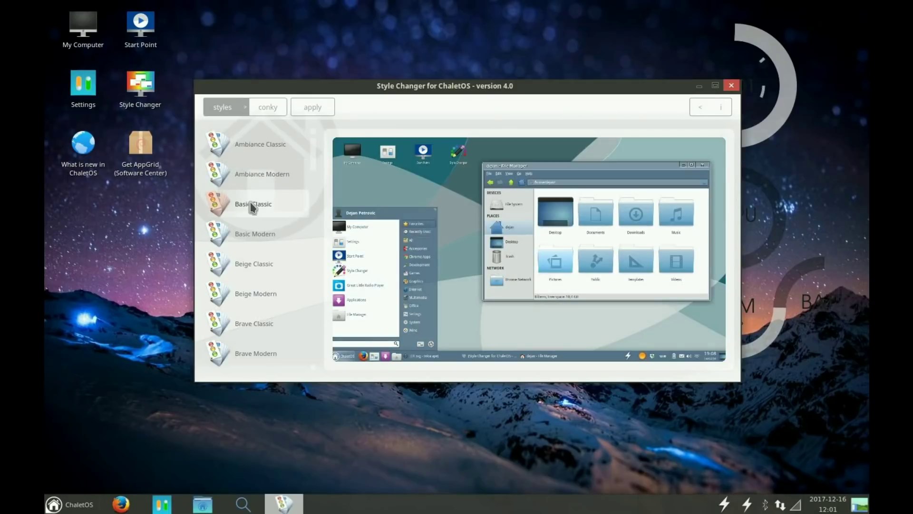
left_click(258, 236)
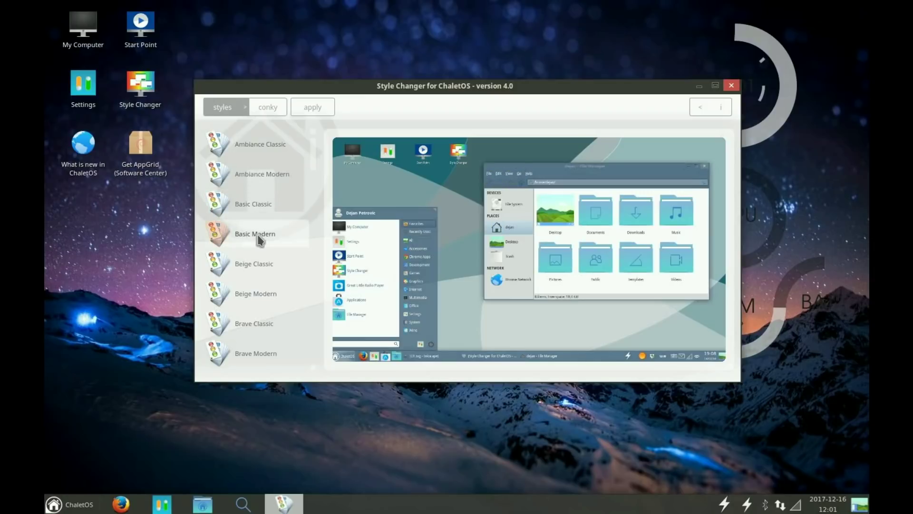
left_click(250, 265)
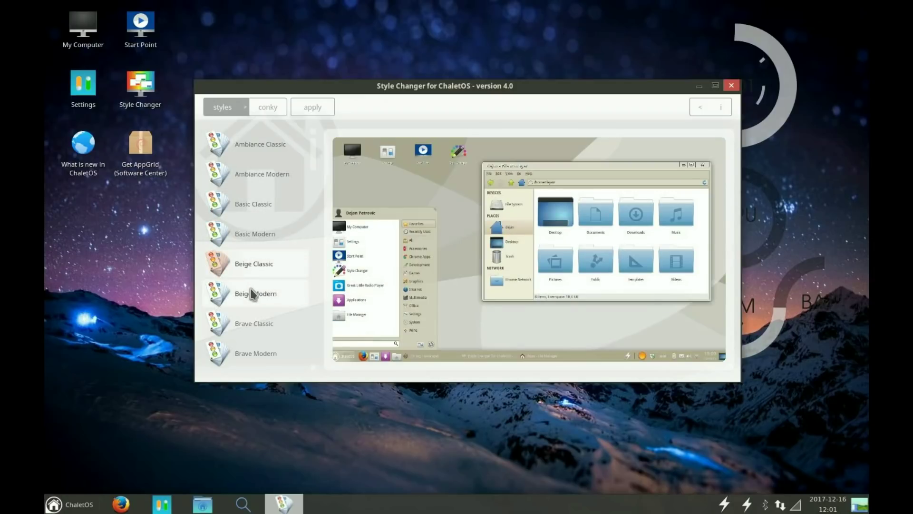
left_click(250, 290)
scroll(264, 285, "down", 5)
left_click(265, 269)
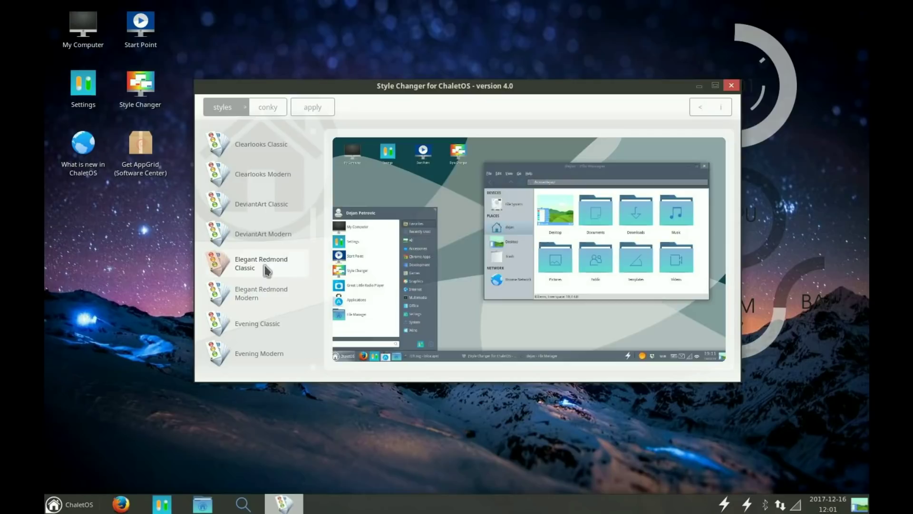
left_click(265, 294)
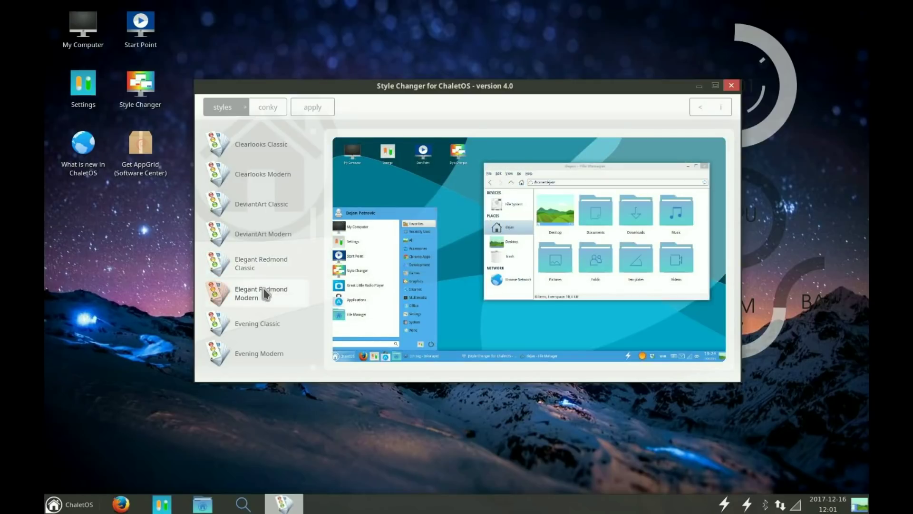
left_click(278, 323)
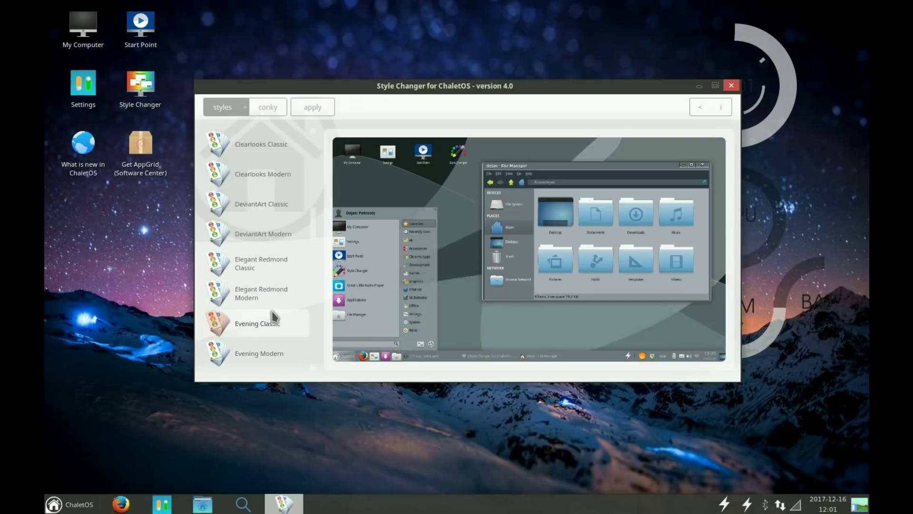
Apply the Orange Modern style to the desktop and close Style Changer.
scroll(271, 316, "down", 3)
left_click(268, 325)
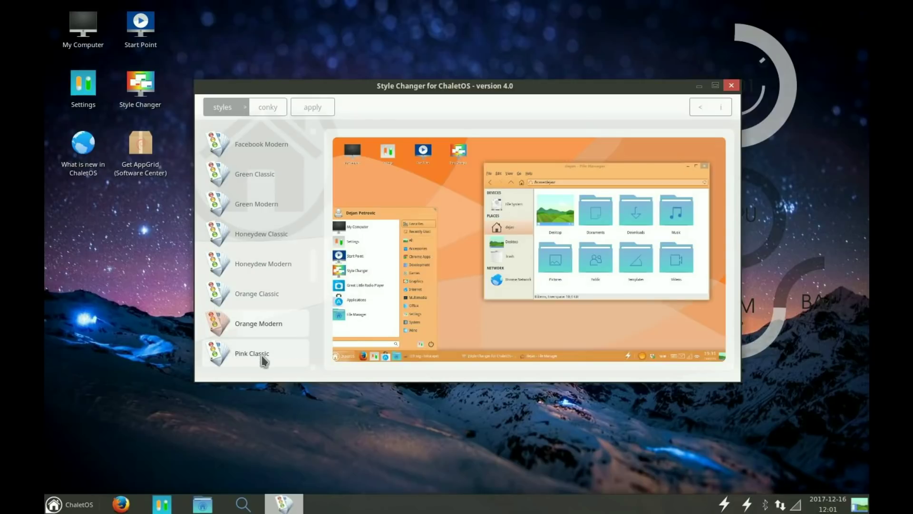
left_click(311, 107)
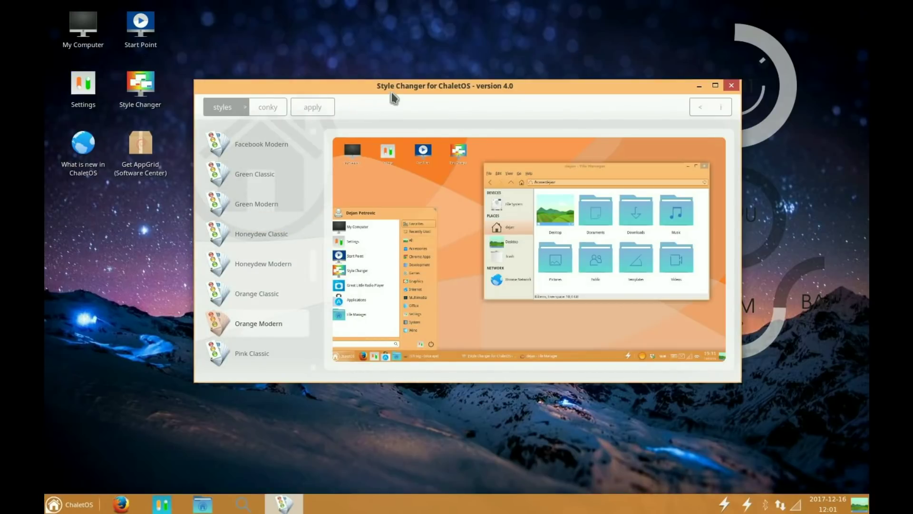
left_click_drag(419, 86, 277, 104)
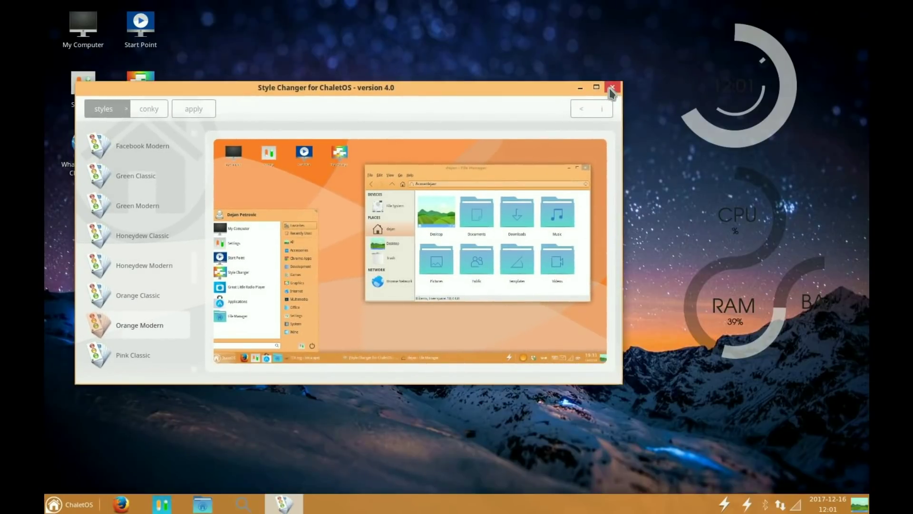
left_click(610, 89)
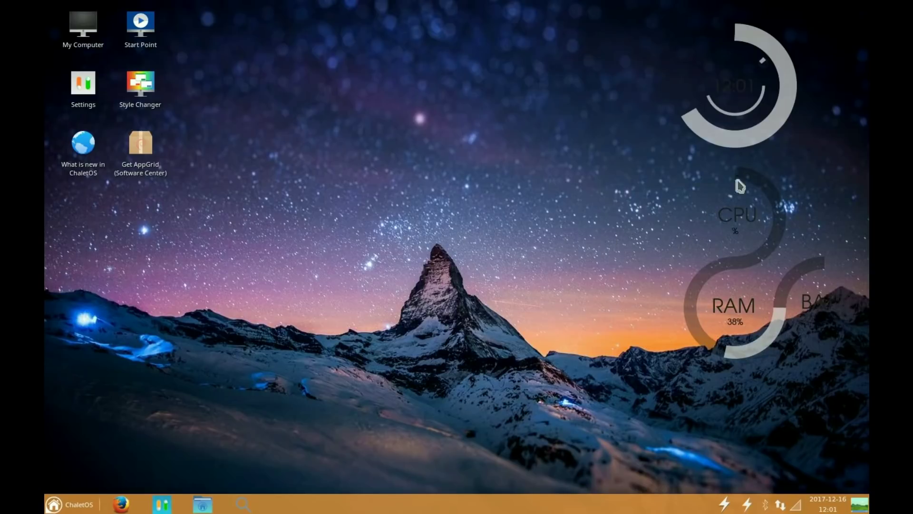
Set the orange robin perched on a branch as the desktop wallpaper.
right_click(351, 120)
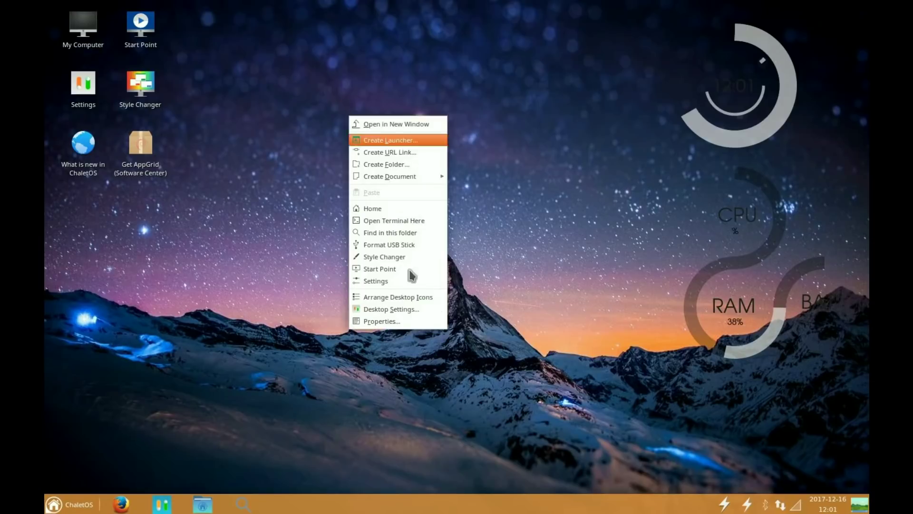
left_click(400, 308)
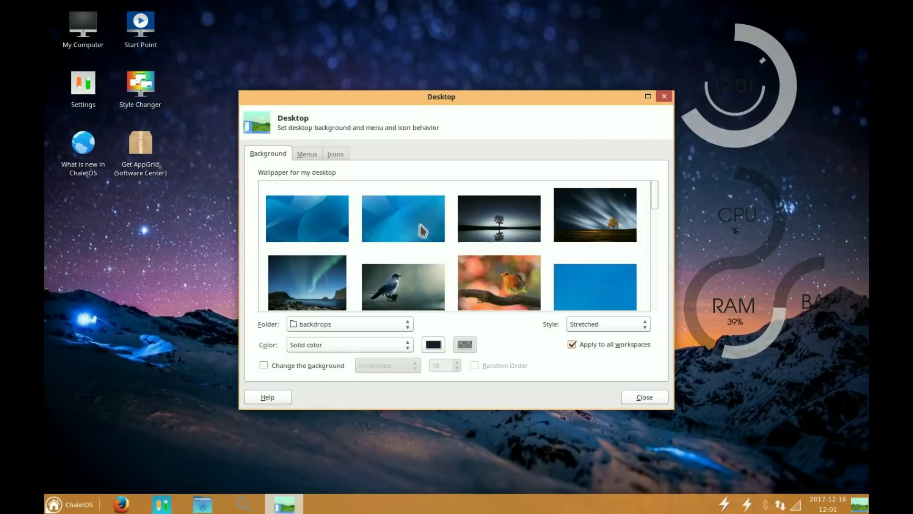
scroll(435, 222, "down", 2)
left_click(515, 257)
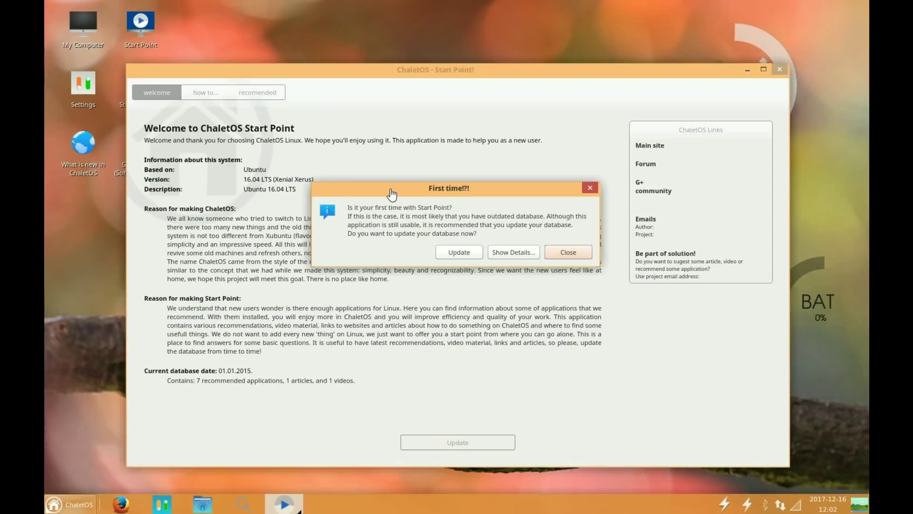
Move the first-time database prompt aside, close it, and maximise the Start Point window.
left_click_drag(391, 194, 481, 252)
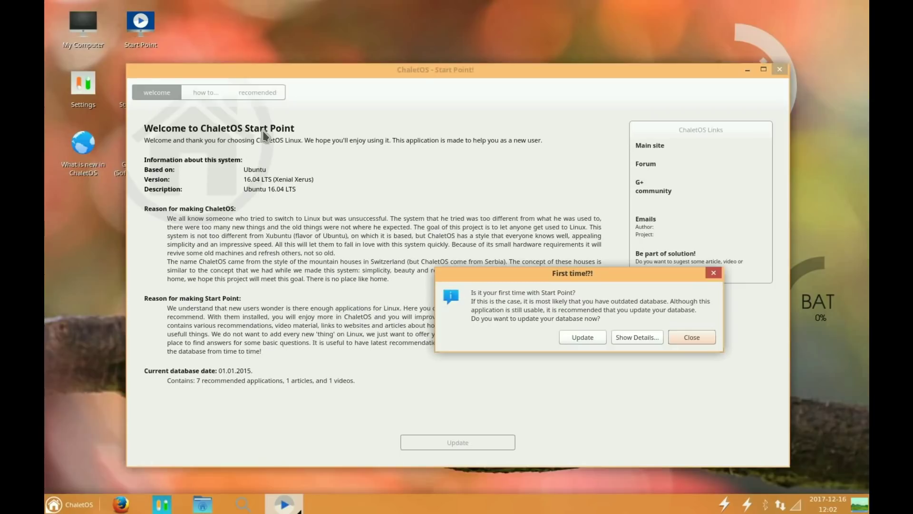
left_click(691, 337)
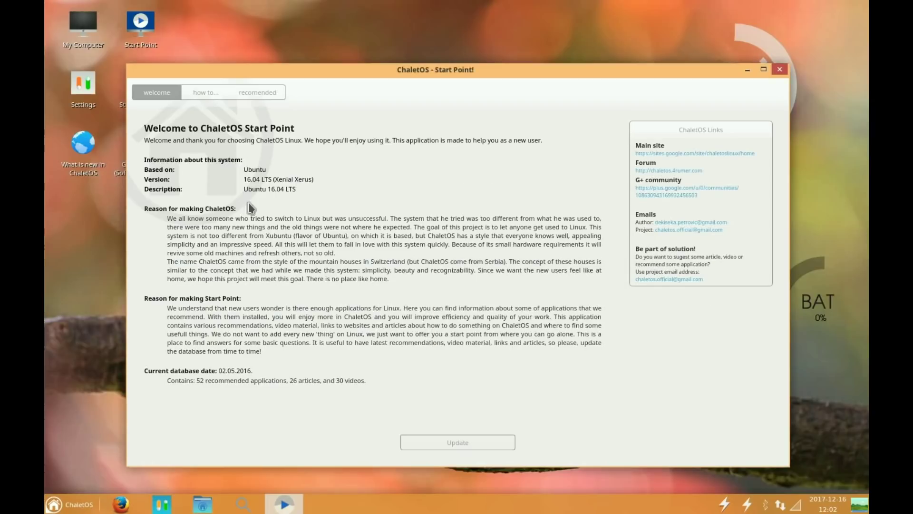
key("alt+F10")
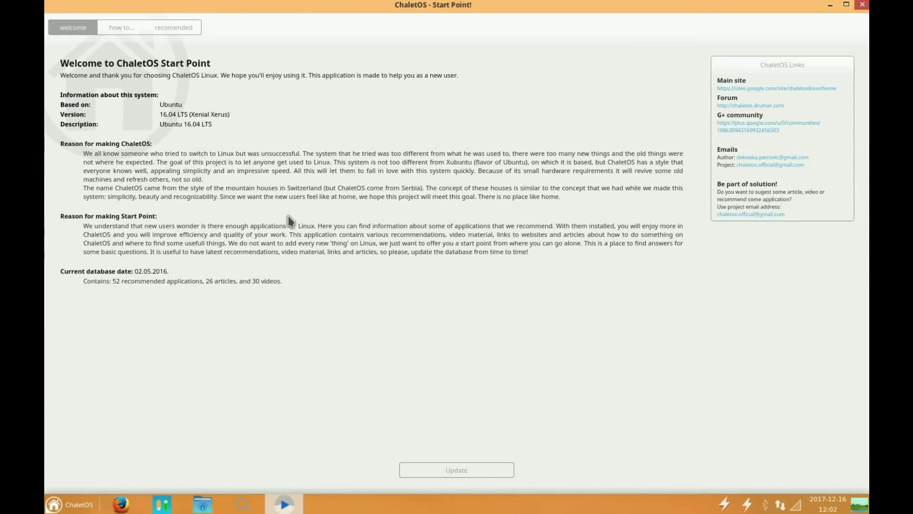
Examine the recommended multimedia applications in Start Point, from Kodi and Lightworks down past LMMS and Ocenaudio.
left_click(184, 30)
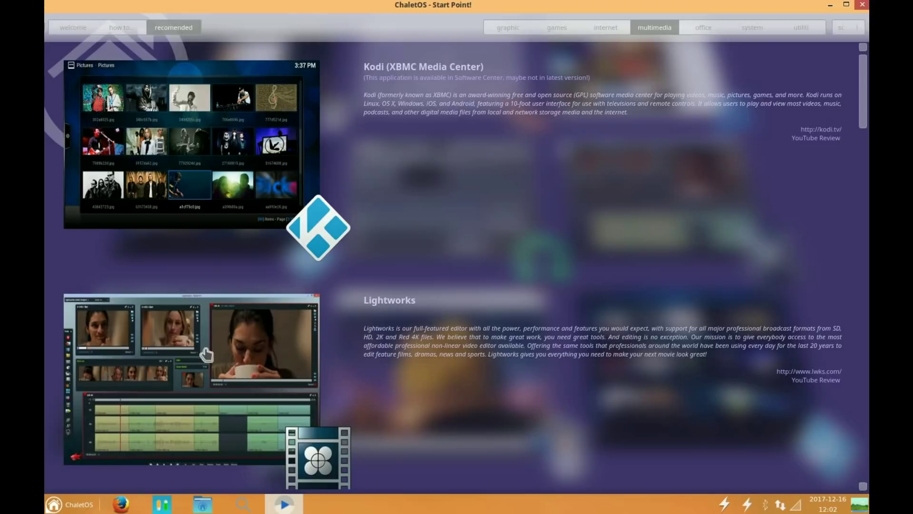
scroll(259, 286, "down", 3)
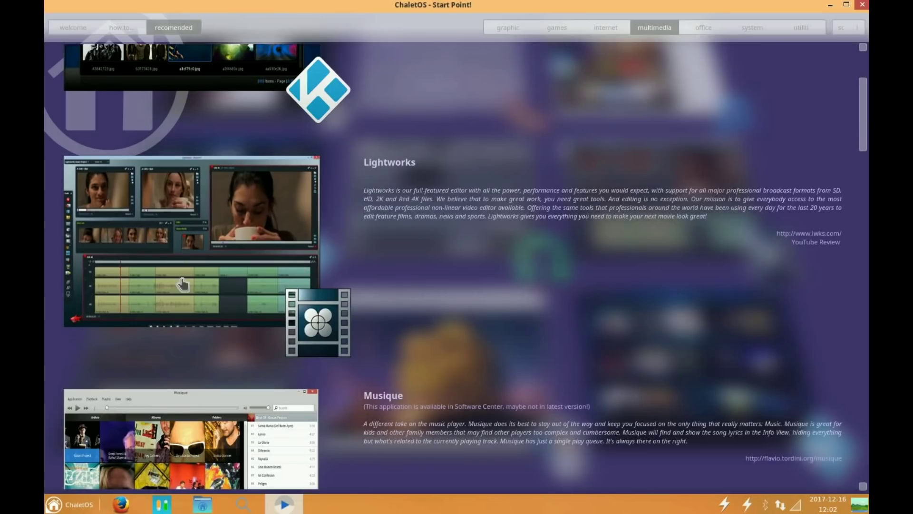
scroll(266, 226, "down", 3)
scroll(281, 309, "down", 6)
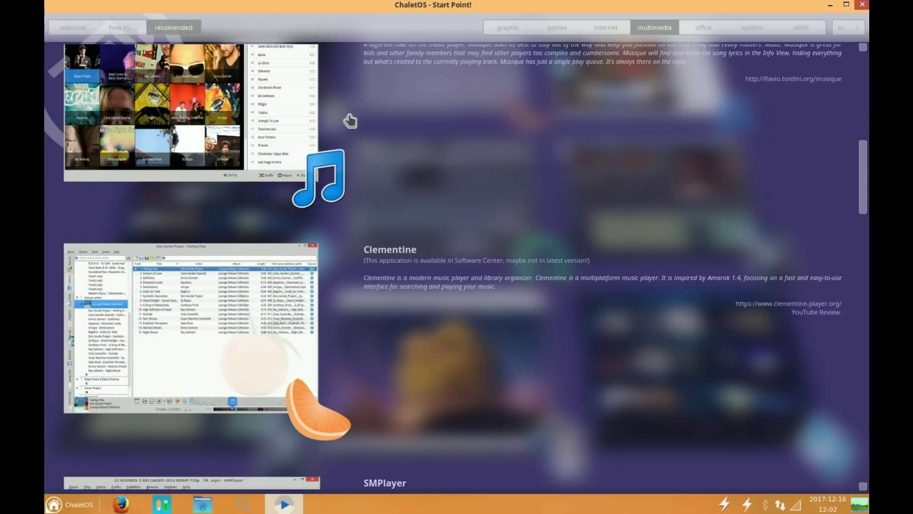
scroll(285, 255, "down", 7)
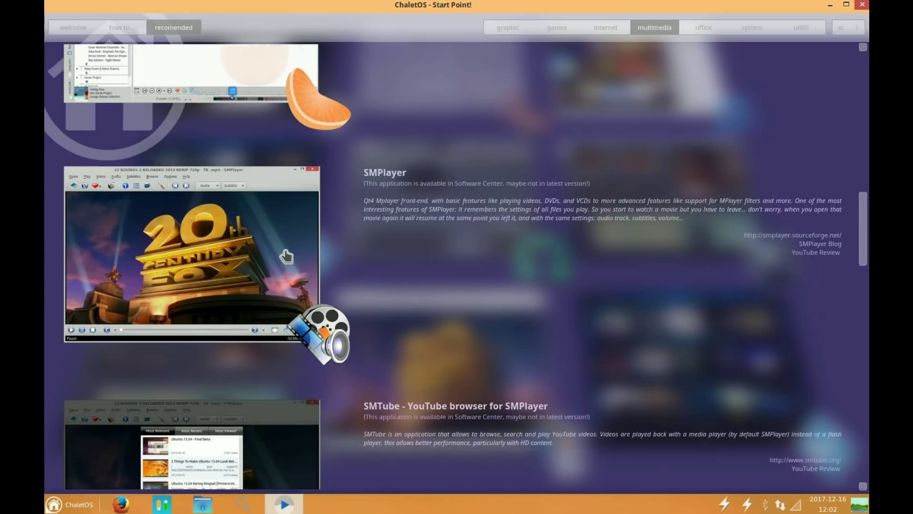
scroll(290, 228, "down", 3)
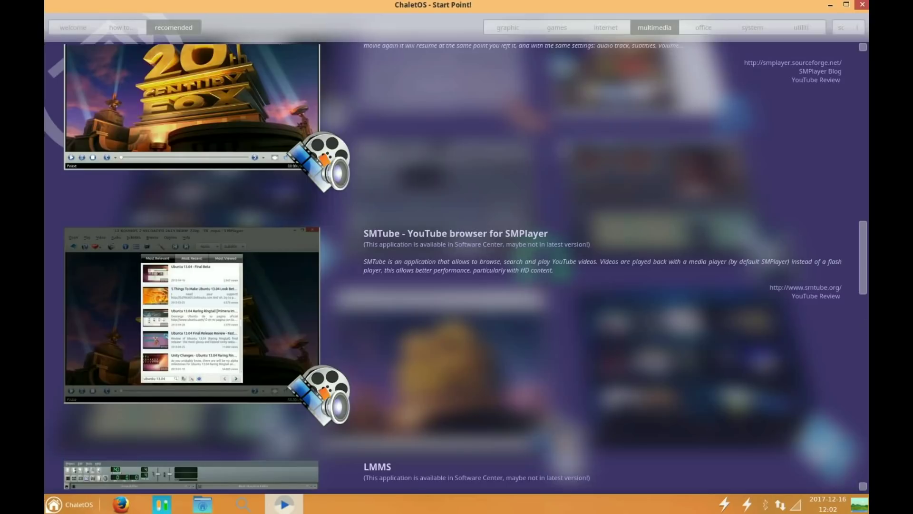
scroll(526, 327, "down", 5)
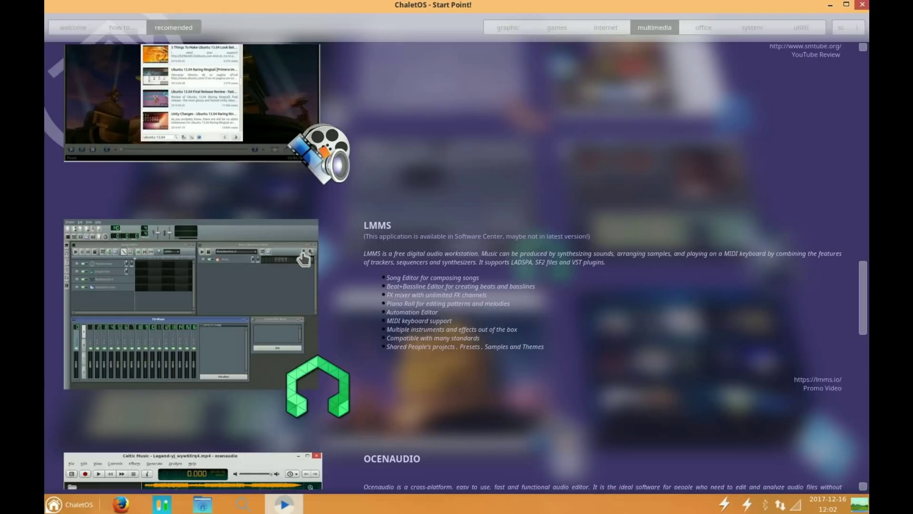
scroll(303, 259, "down", 2)
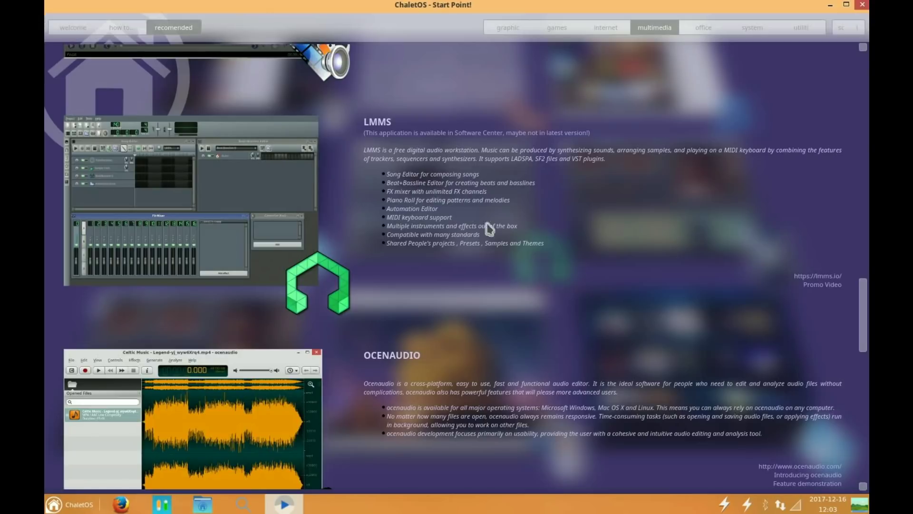
scroll(606, 249, "down", 4)
scroll(623, 289, "down", 4)
scroll(623, 289, "down", 2)
scroll(622, 289, "up", 15)
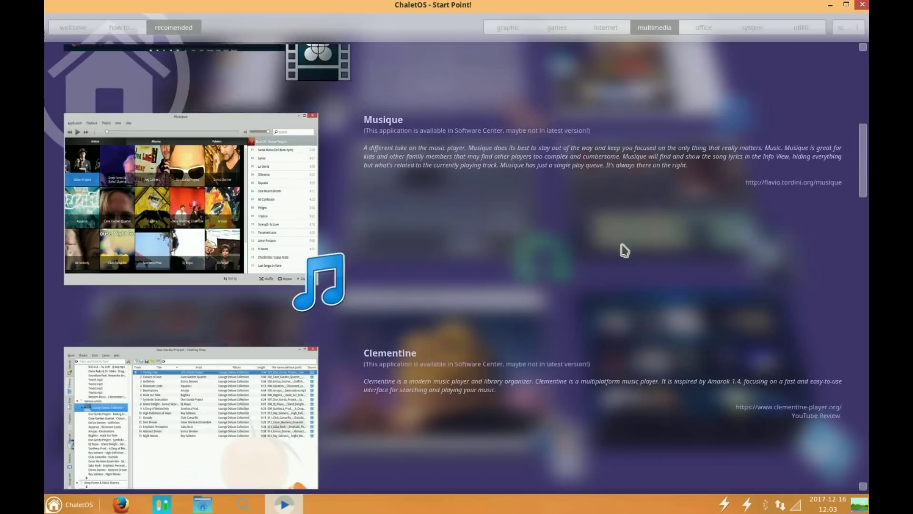
scroll(623, 249, "up", 7)
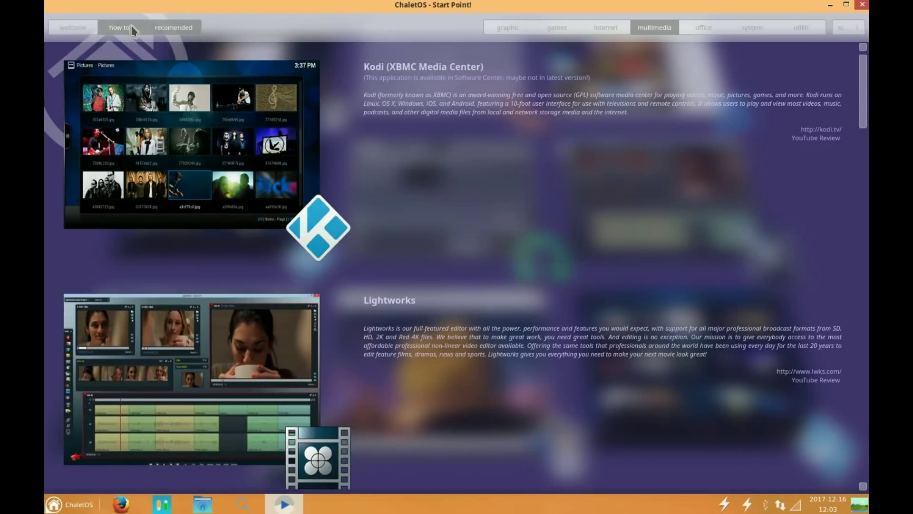
Browse the how-to video tutorials in Start Point and close the application.
left_click(132, 29)
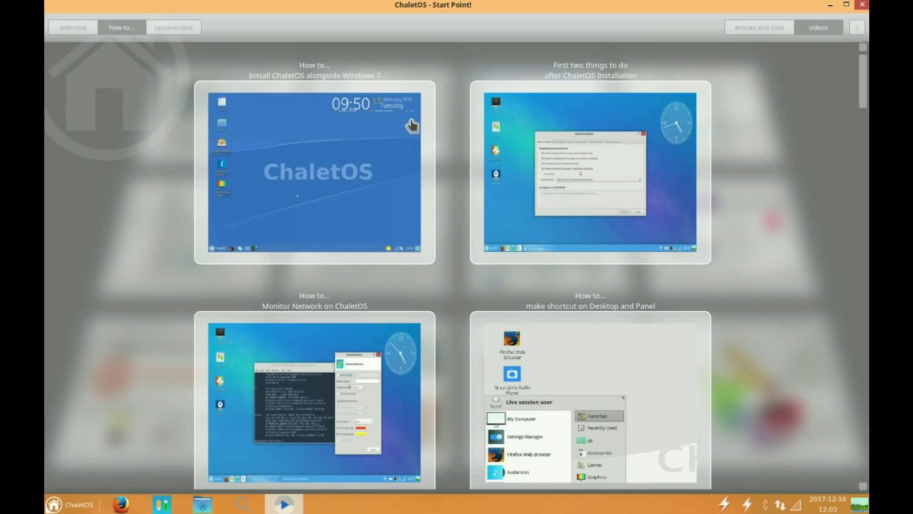
scroll(438, 162, "down", 2)
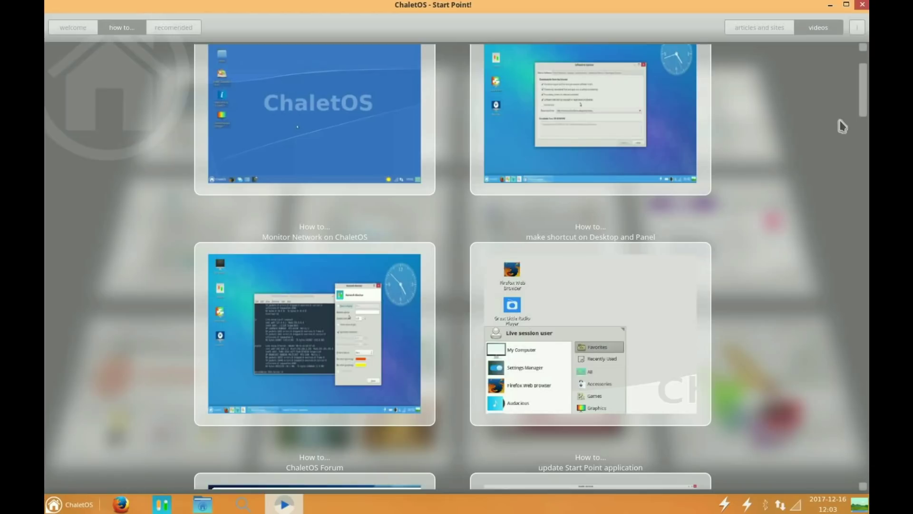
left_click_drag(865, 100, 862, 138)
scroll(777, 177, "down", 4)
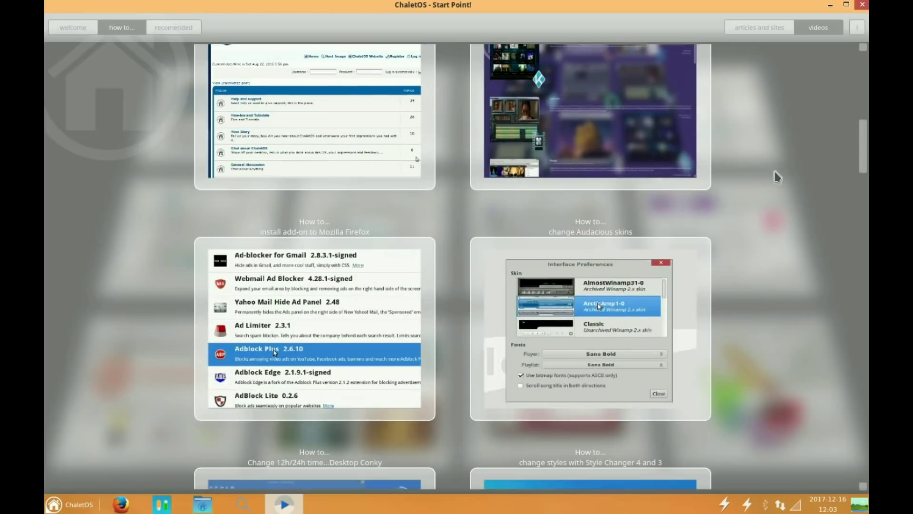
scroll(777, 176, "up", 2)
scroll(777, 176, "down", 2)
left_click_drag(863, 157, 862, 254)
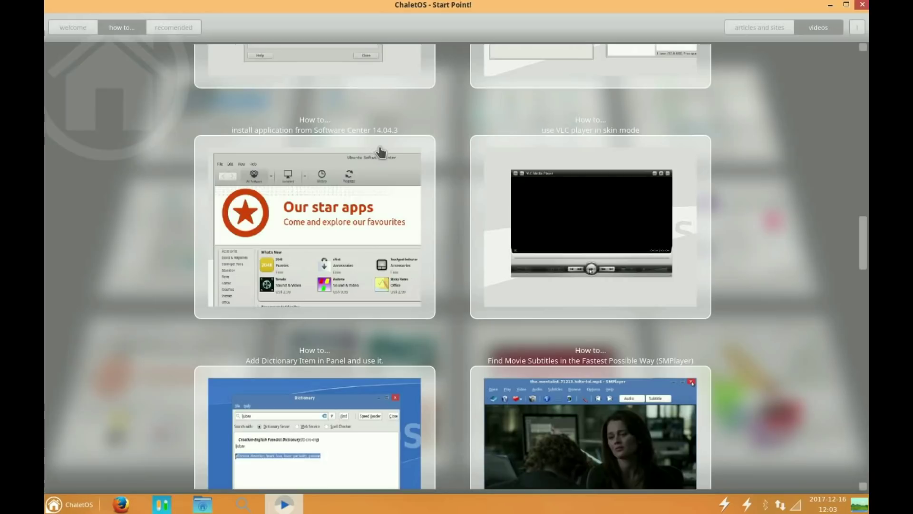
left_click(862, 4)
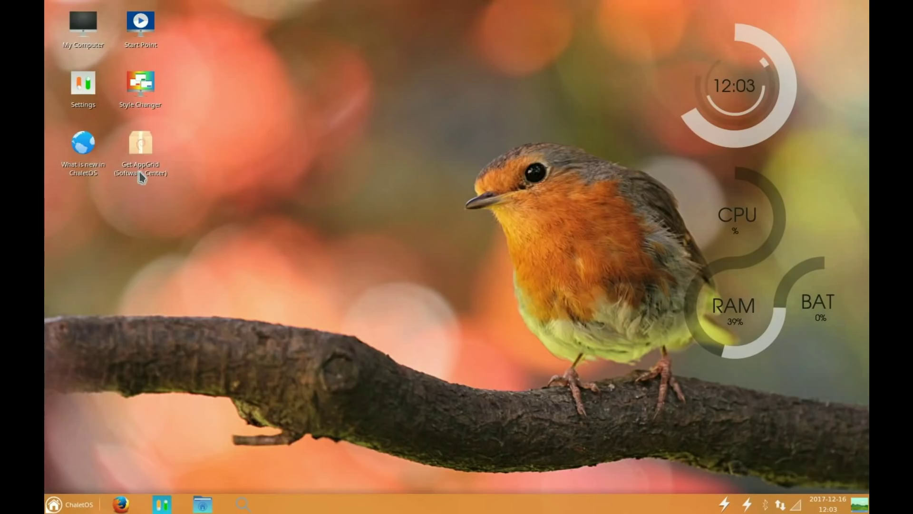
Open Ubuntu Software Center, view its version information and close the About dialog.
left_click(54, 505)
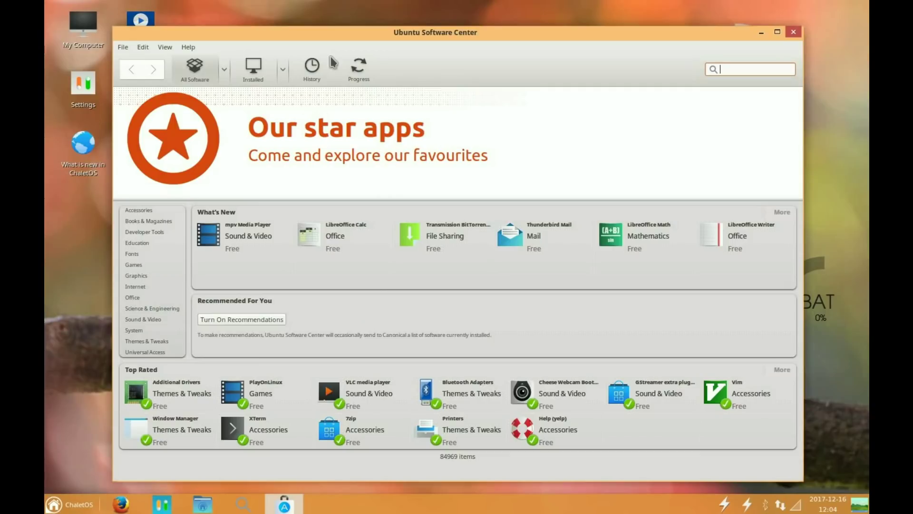
left_click(188, 47)
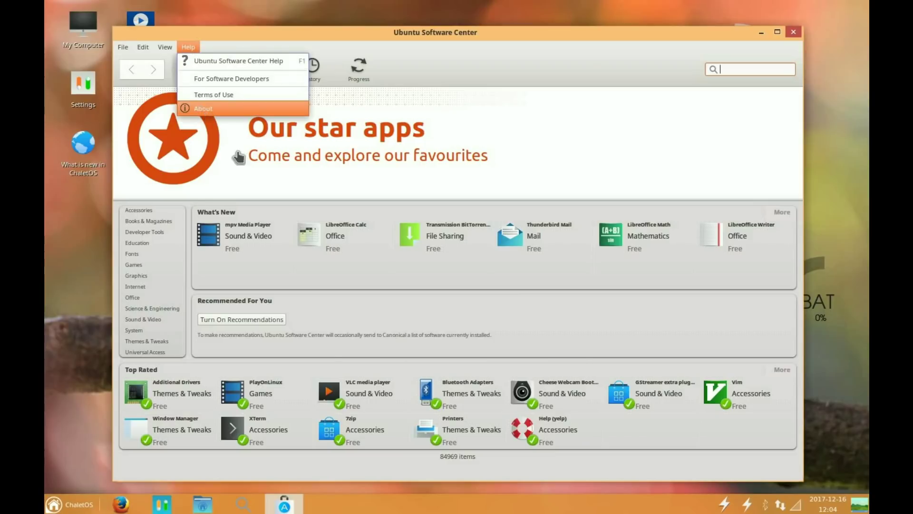
left_click(195, 113)
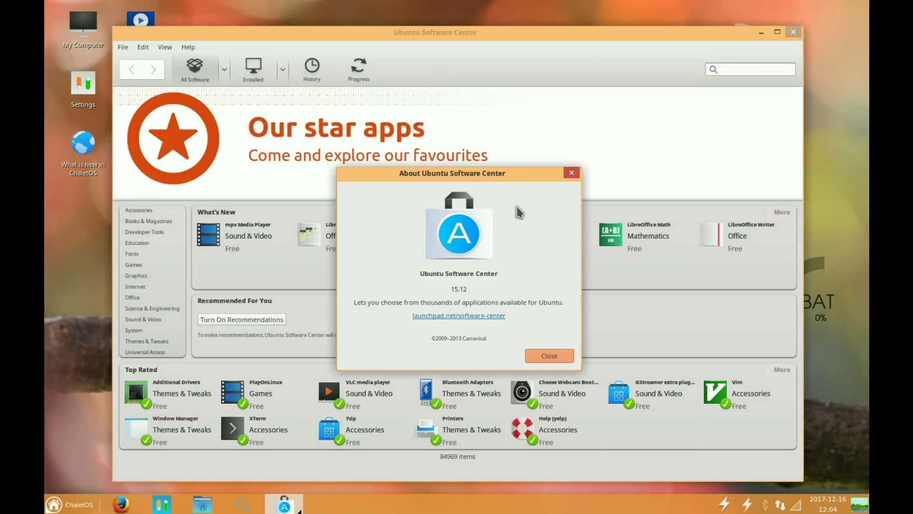
left_click(573, 173)
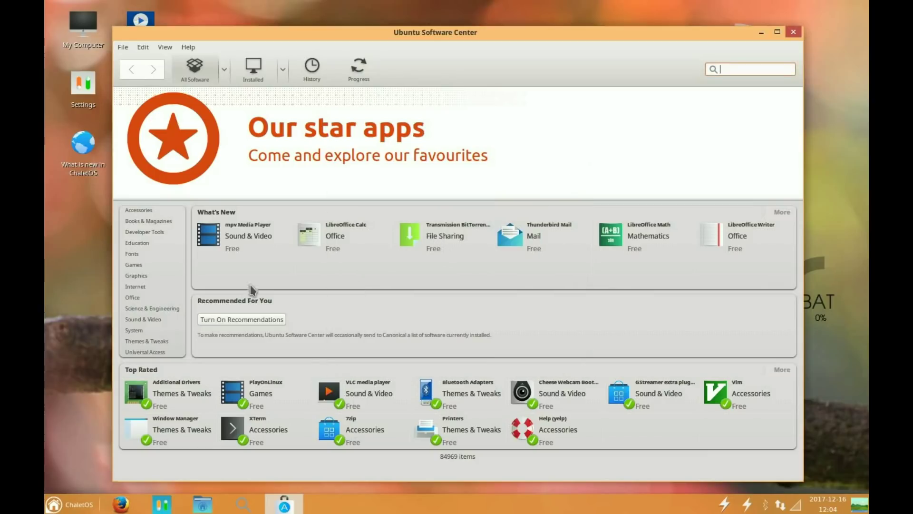
Browse the Education and other application categories in Ubuntu Software Center.
left_click(136, 243)
left_click(125, 259)
scroll(135, 118, "down", 3)
left_click(131, 69)
left_click(148, 233)
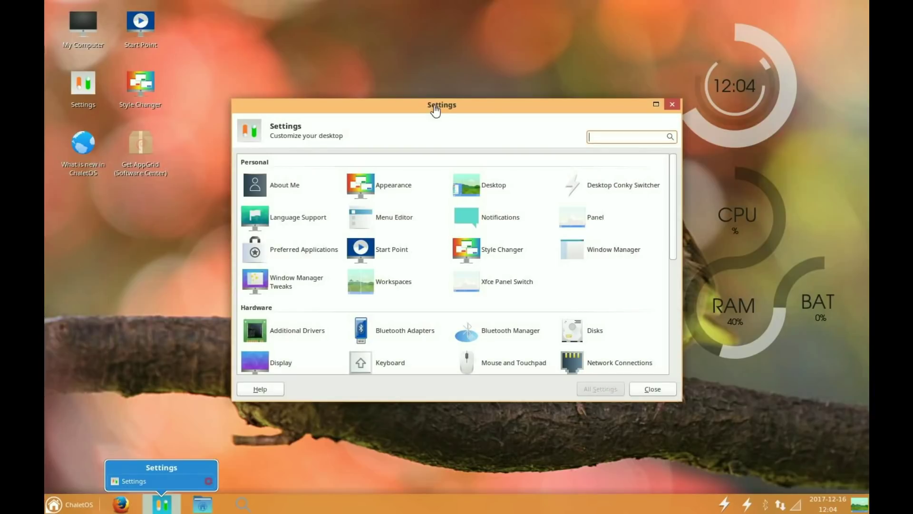
Review the Personal, Hardware, System and Other items in the Settings window and close it.
left_click_drag(507, 108, 451, 48)
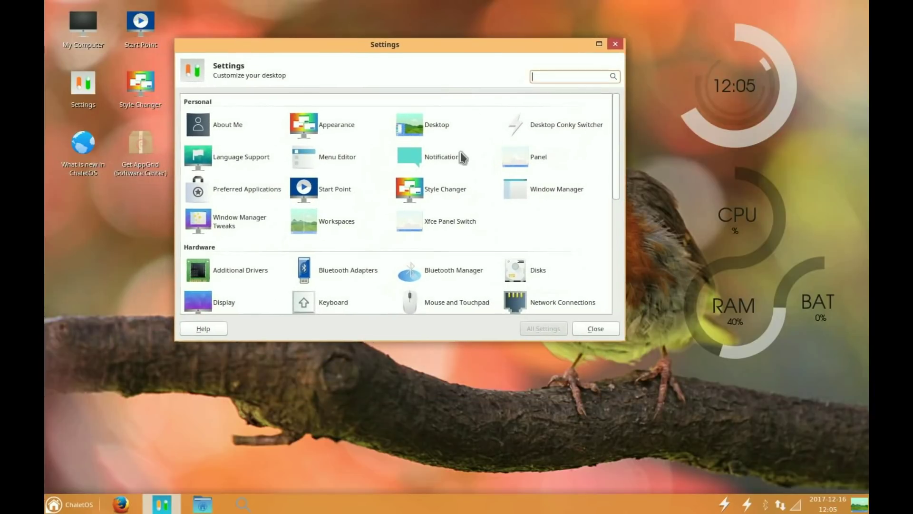
scroll(460, 157, "down", 5)
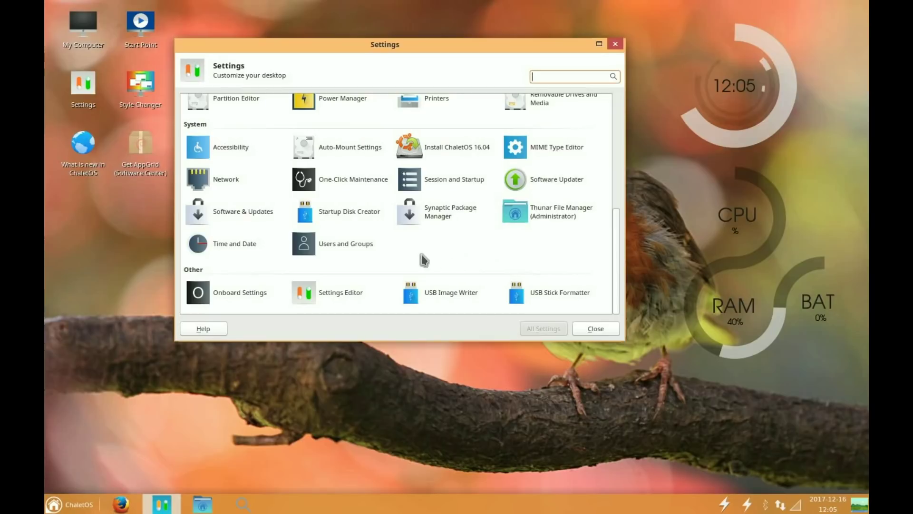
scroll(220, 245, "up", 3)
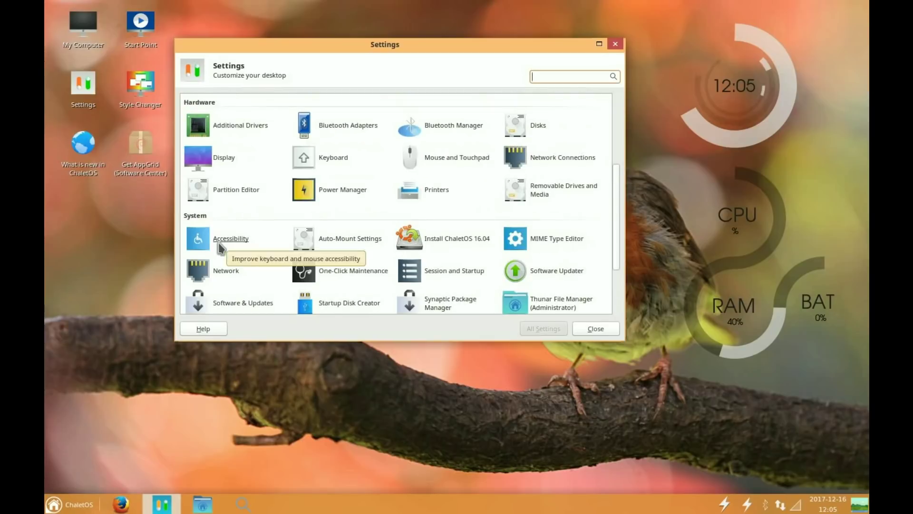
scroll(219, 245, "up", 5)
key("Escape")
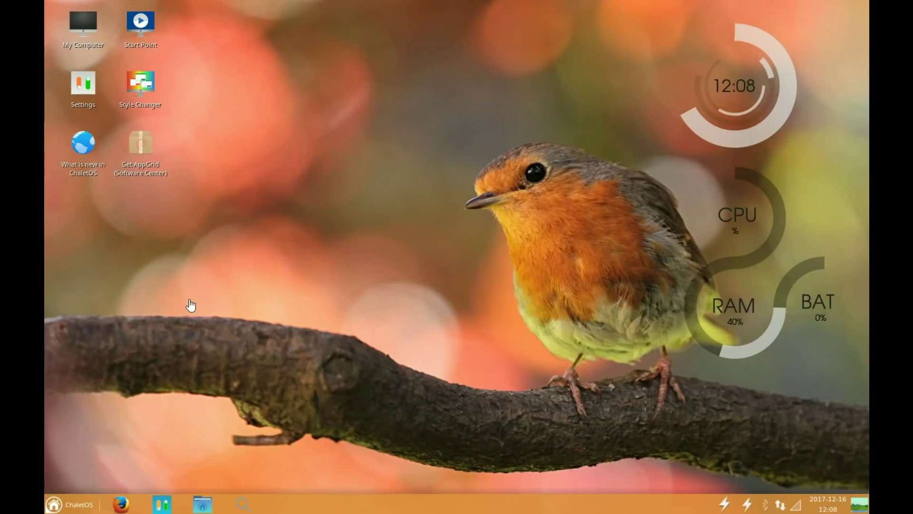
Open Task Manager to check running processes, try minimising and restoring all windows, and close it.
key("ctrl+shift+Escape")
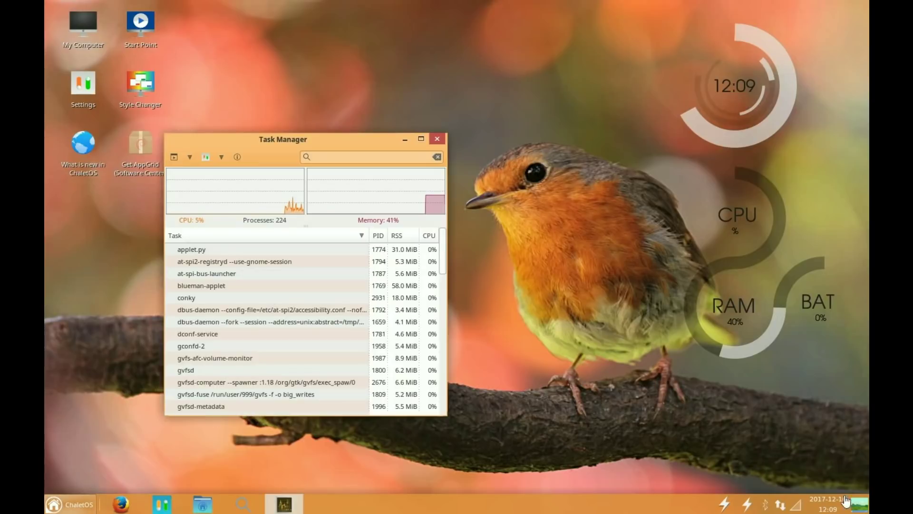
left_click(861, 507)
left_click(861, 508)
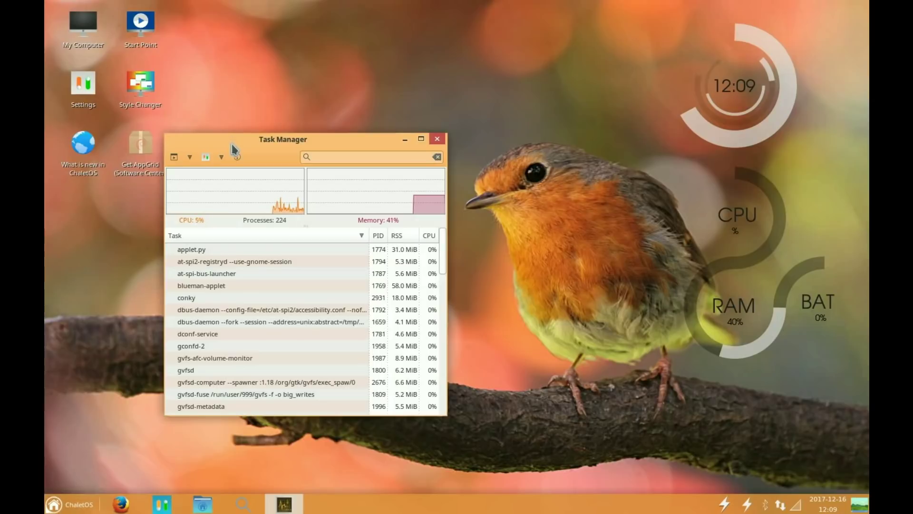
left_click_drag(233, 145, 421, 126)
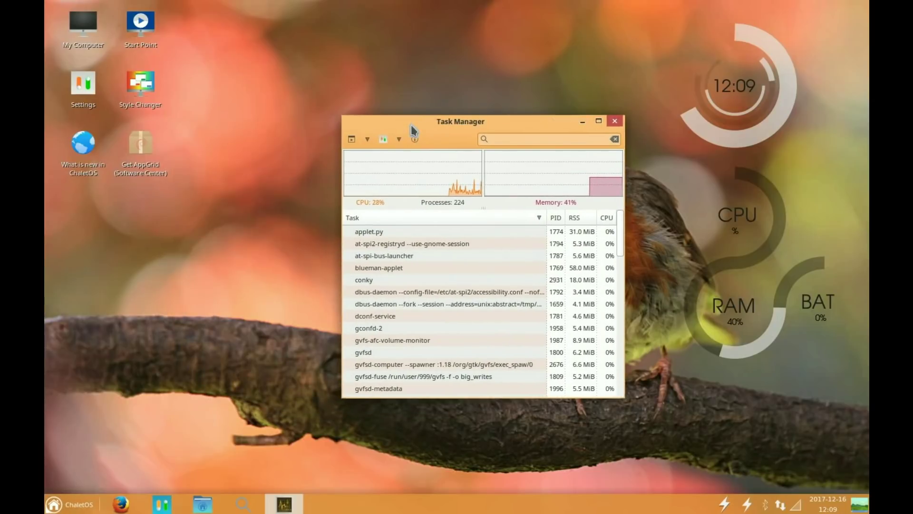
key("alt+F4")
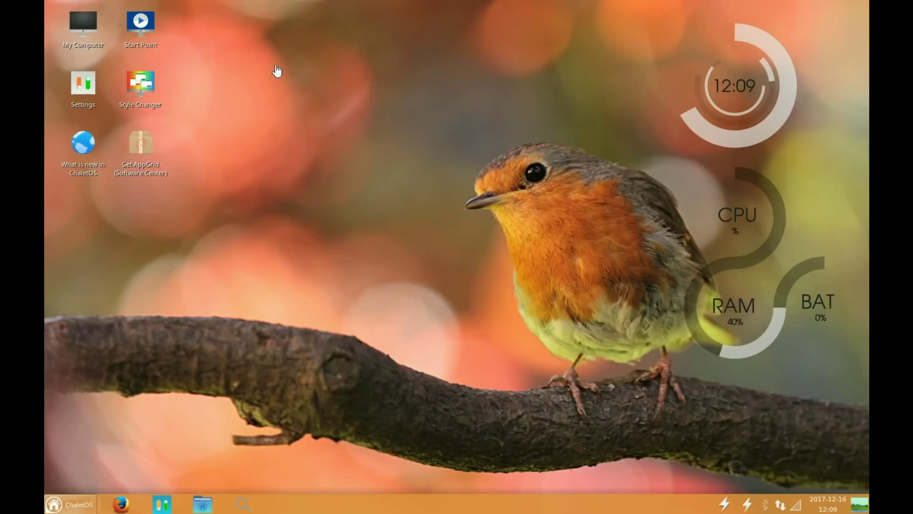
Open the ChaletOS application menu to view its favourites and categories, and close it.
key("super")
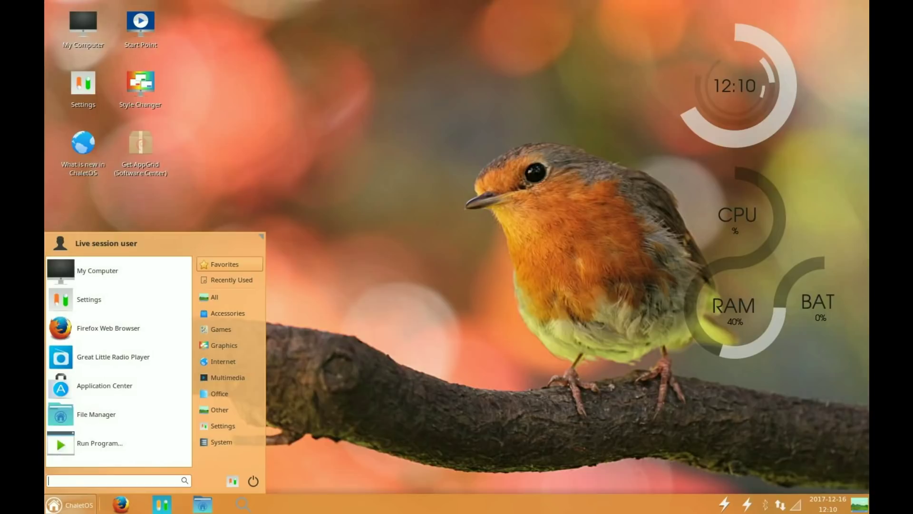
key("Escape")
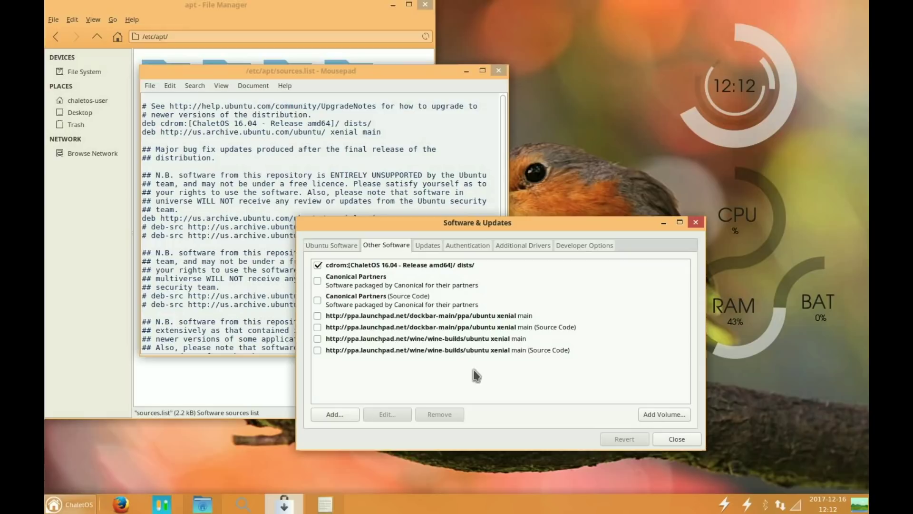
Move the Software & Updates window aside to uncover more of the sources.list text behind it.
left_click_drag(437, 213, 557, 148)
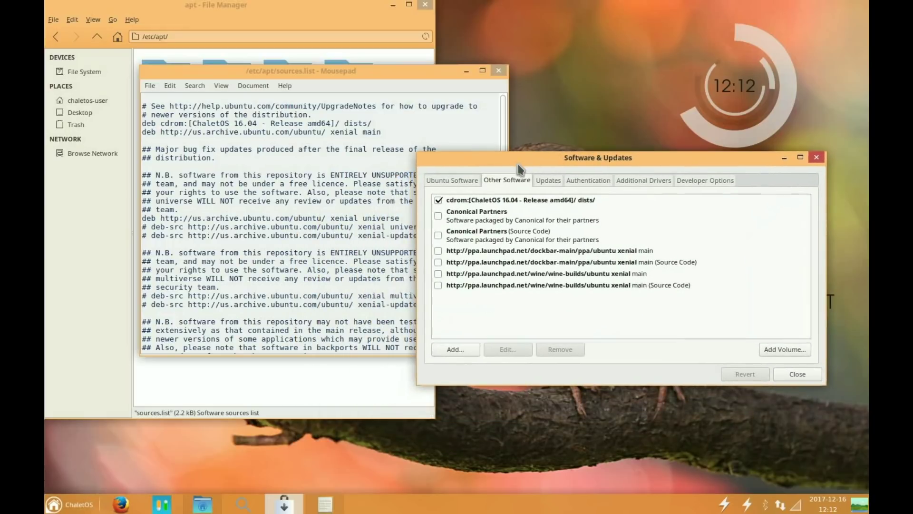